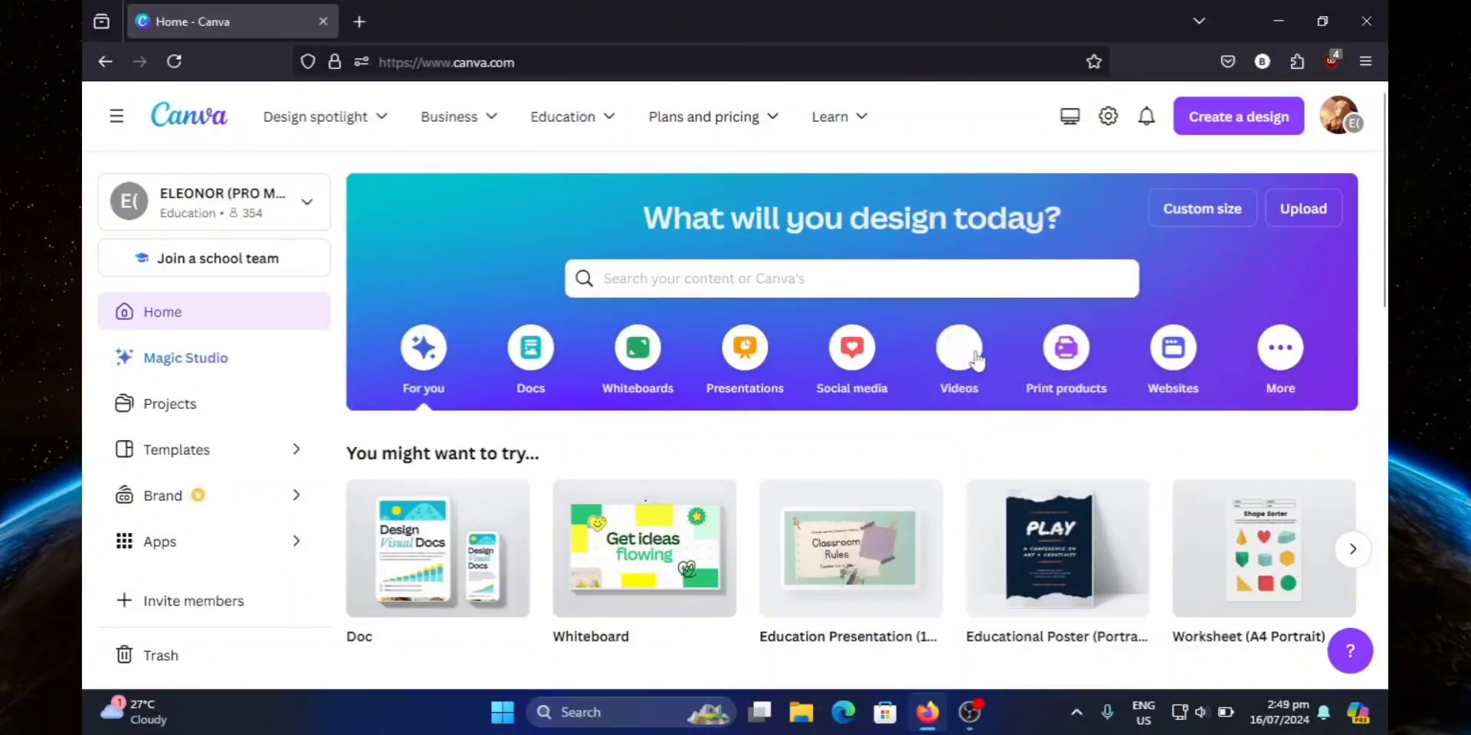
Step: Create a blank 1920 × 1080 px video design
left_click(967, 360)
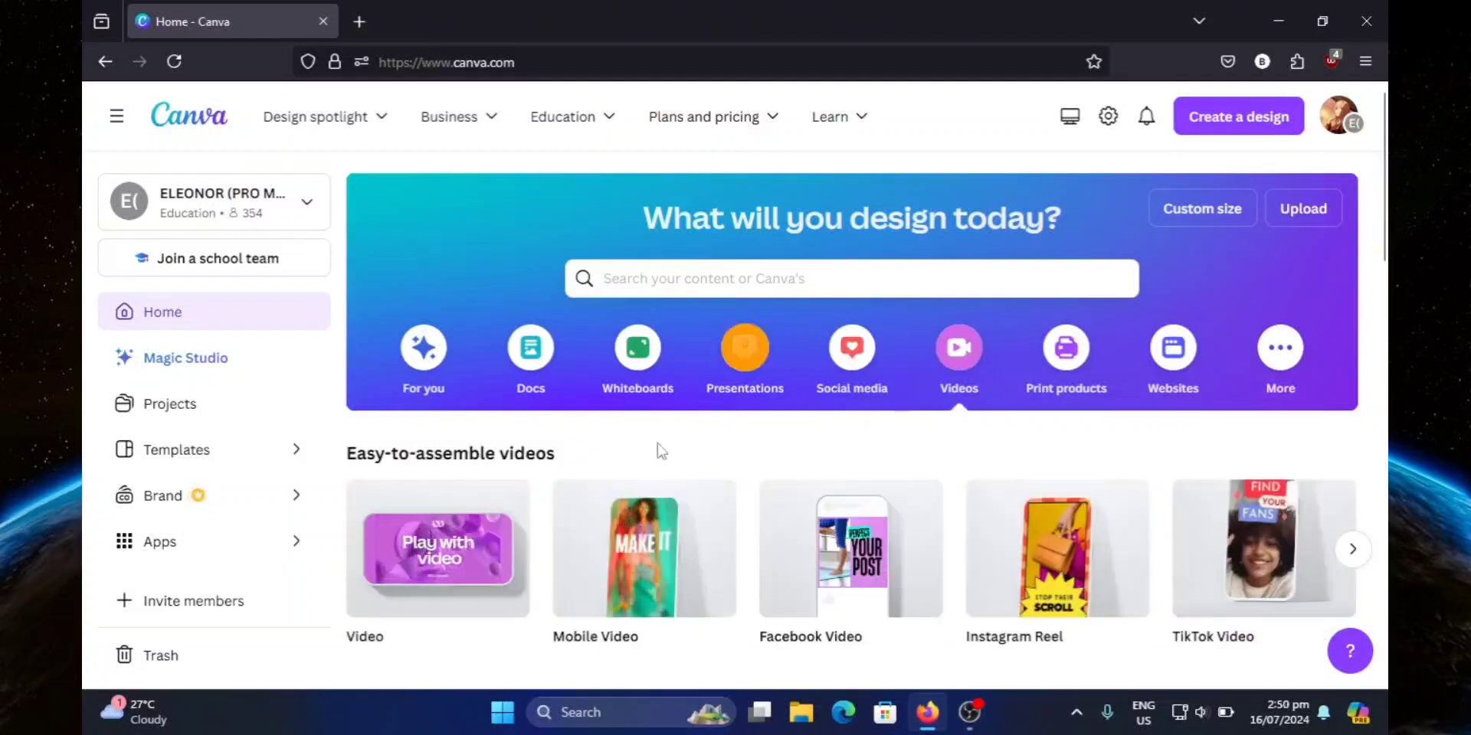
mouse_move(411, 553)
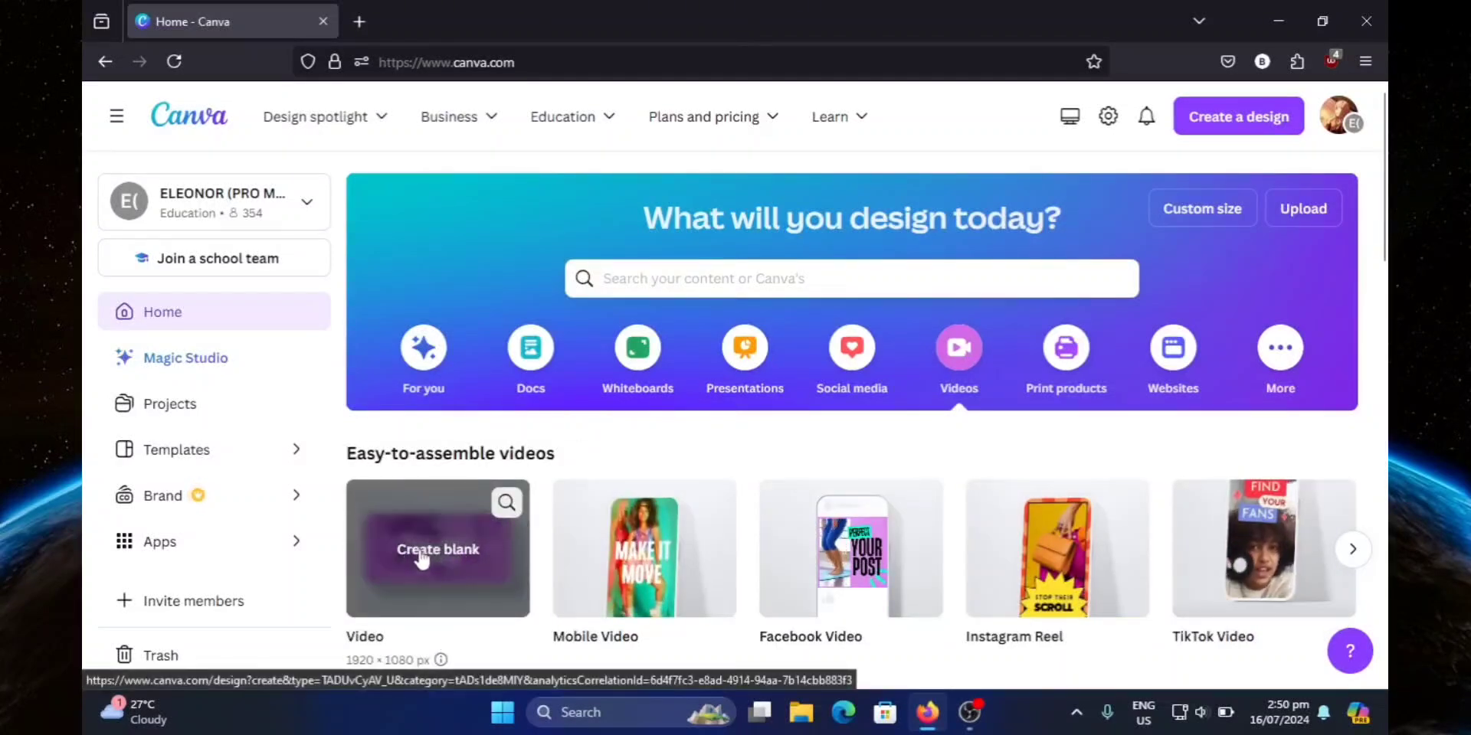
left_click(412, 551)
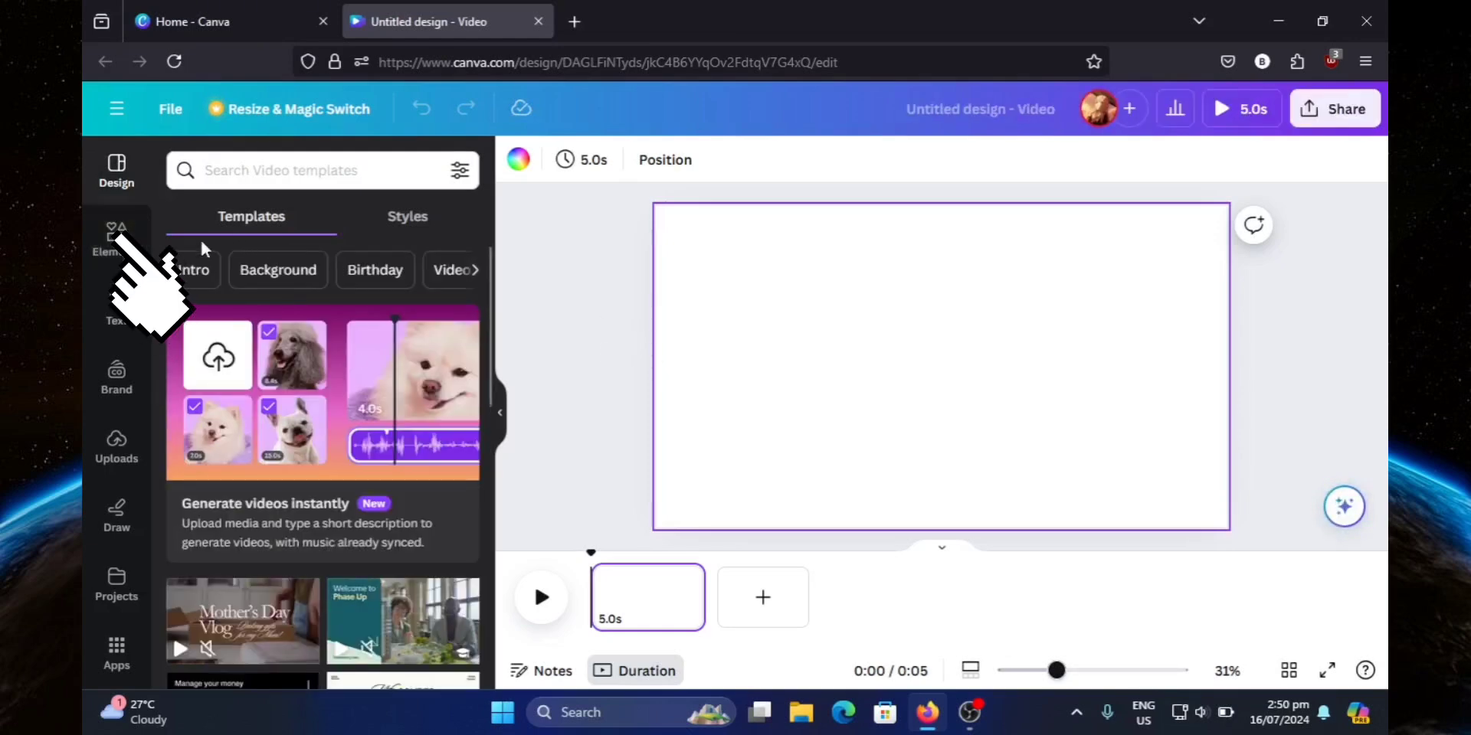
Step: Search the elements for "park background" graphics and add the park scene with two benches and lamp posts to the page
left_click(116, 237)
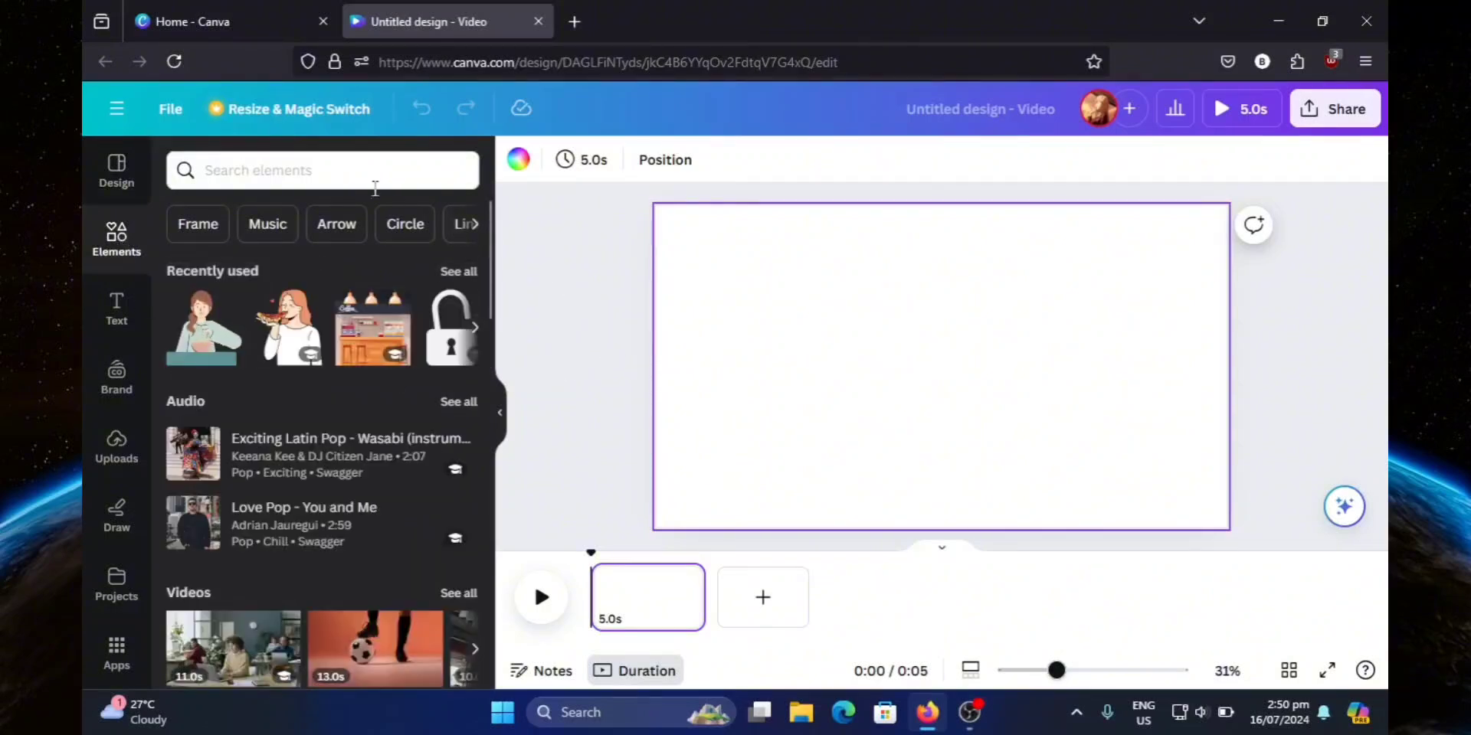
left_click(341, 170)
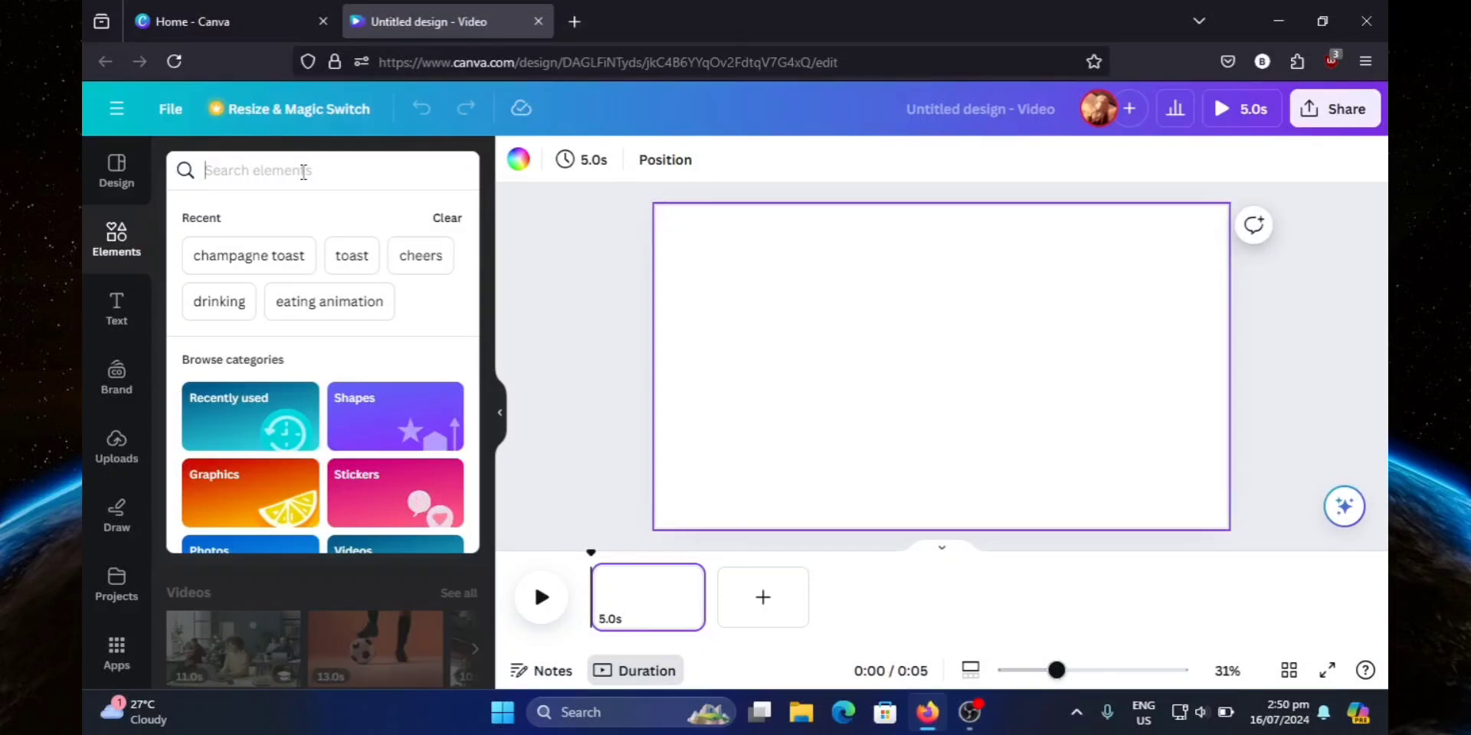
type("park")
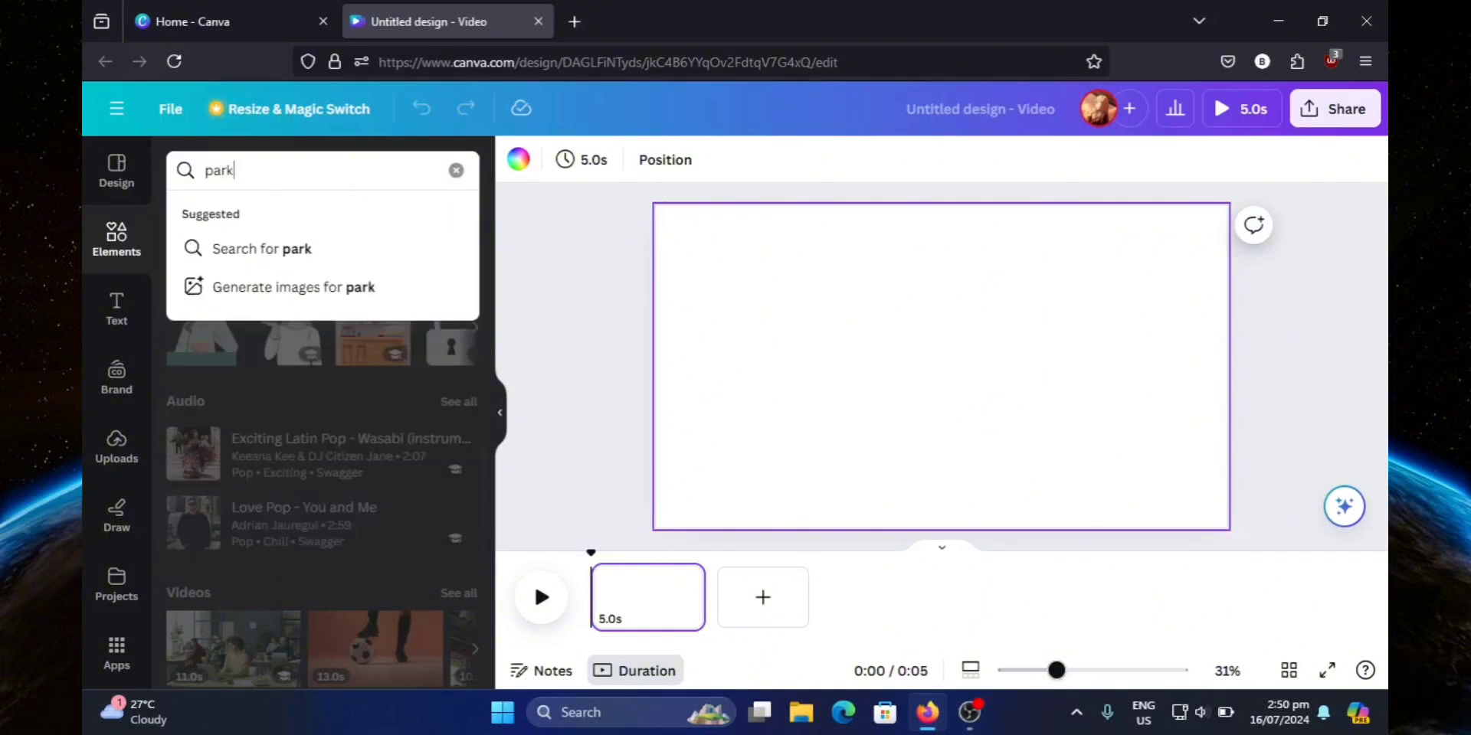
type(" background")
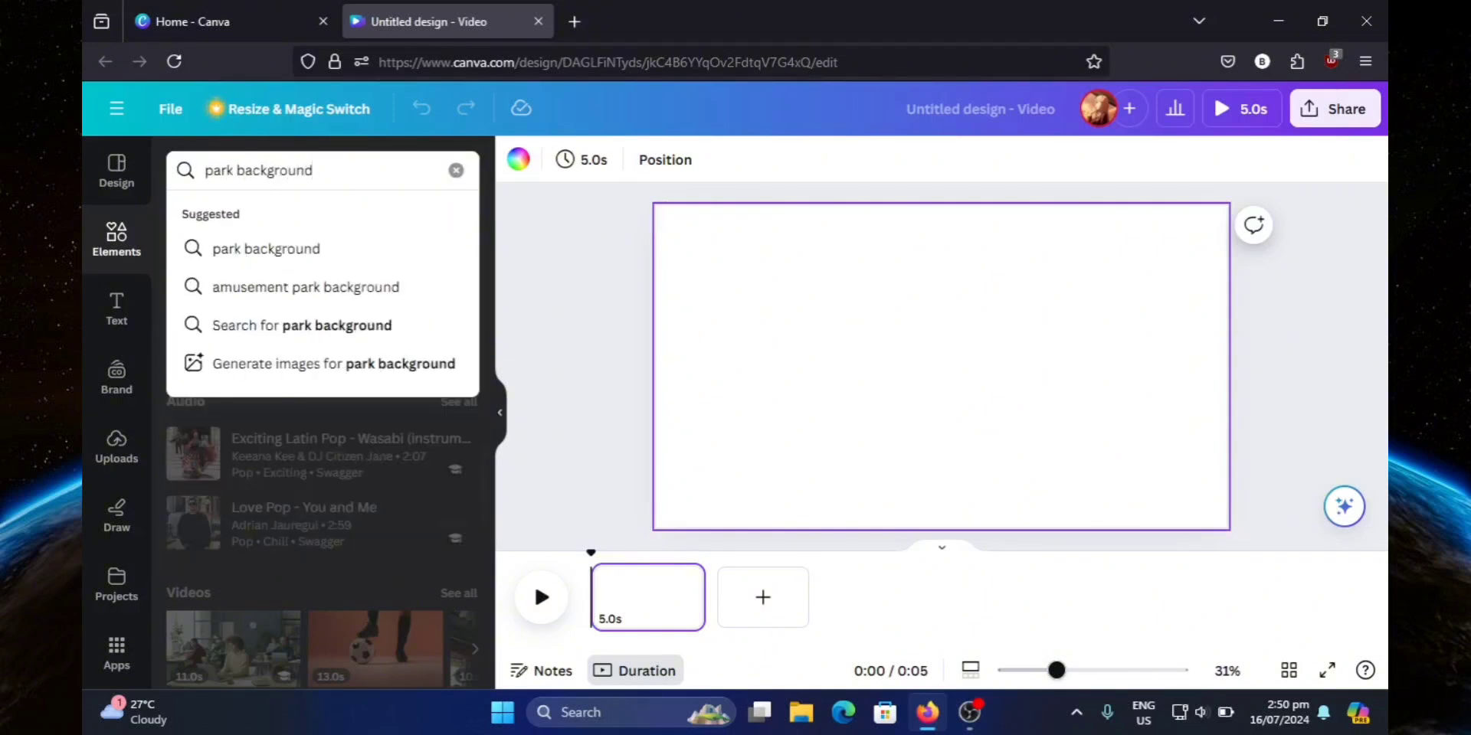
key("Return")
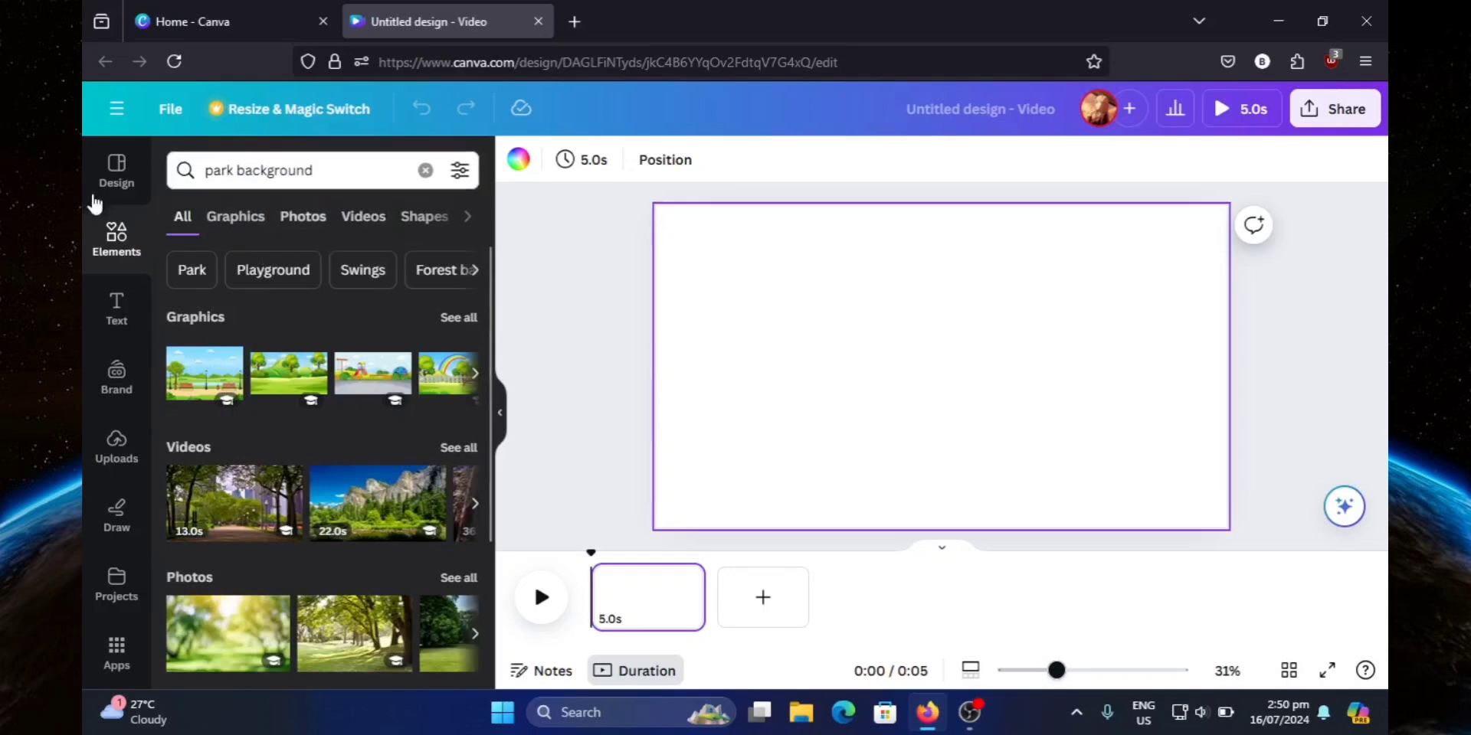
left_click(236, 218)
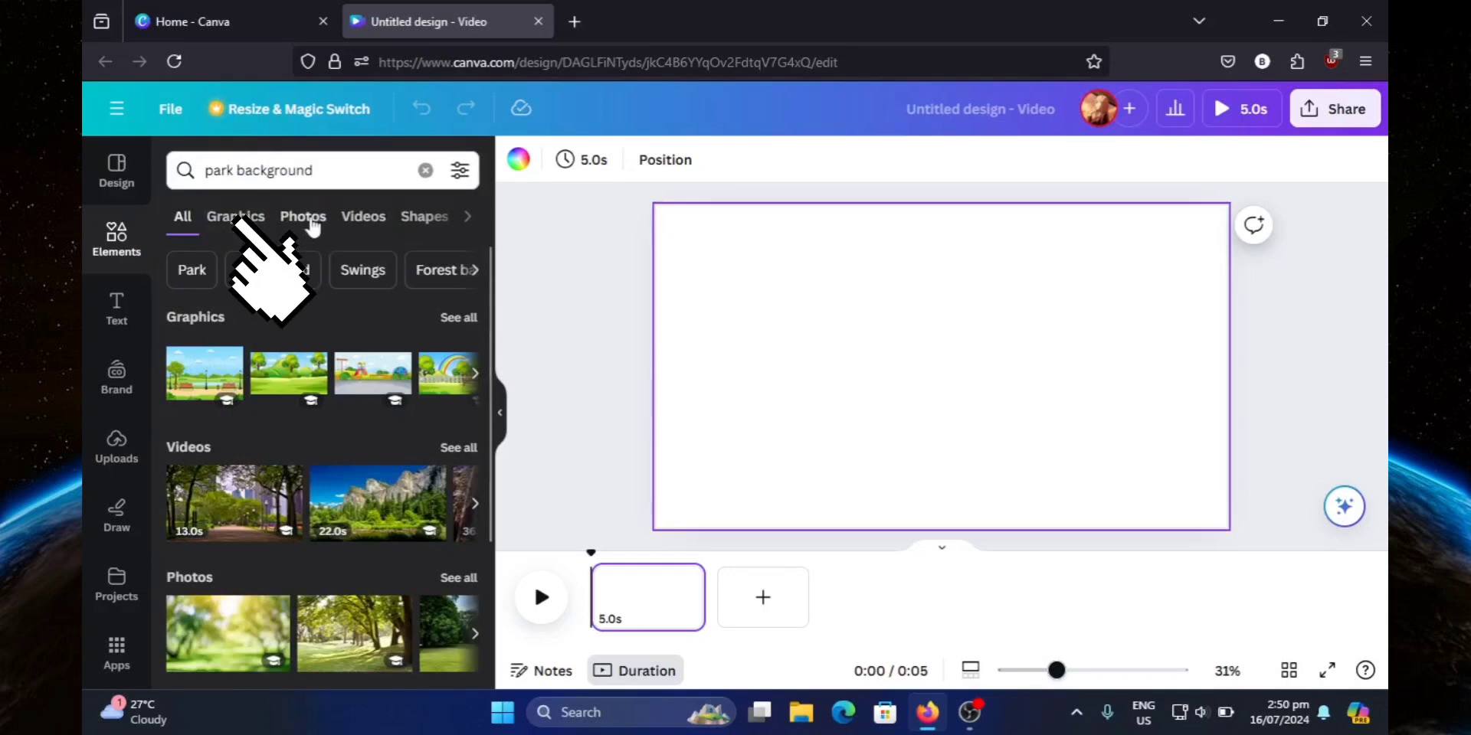
left_click(238, 224)
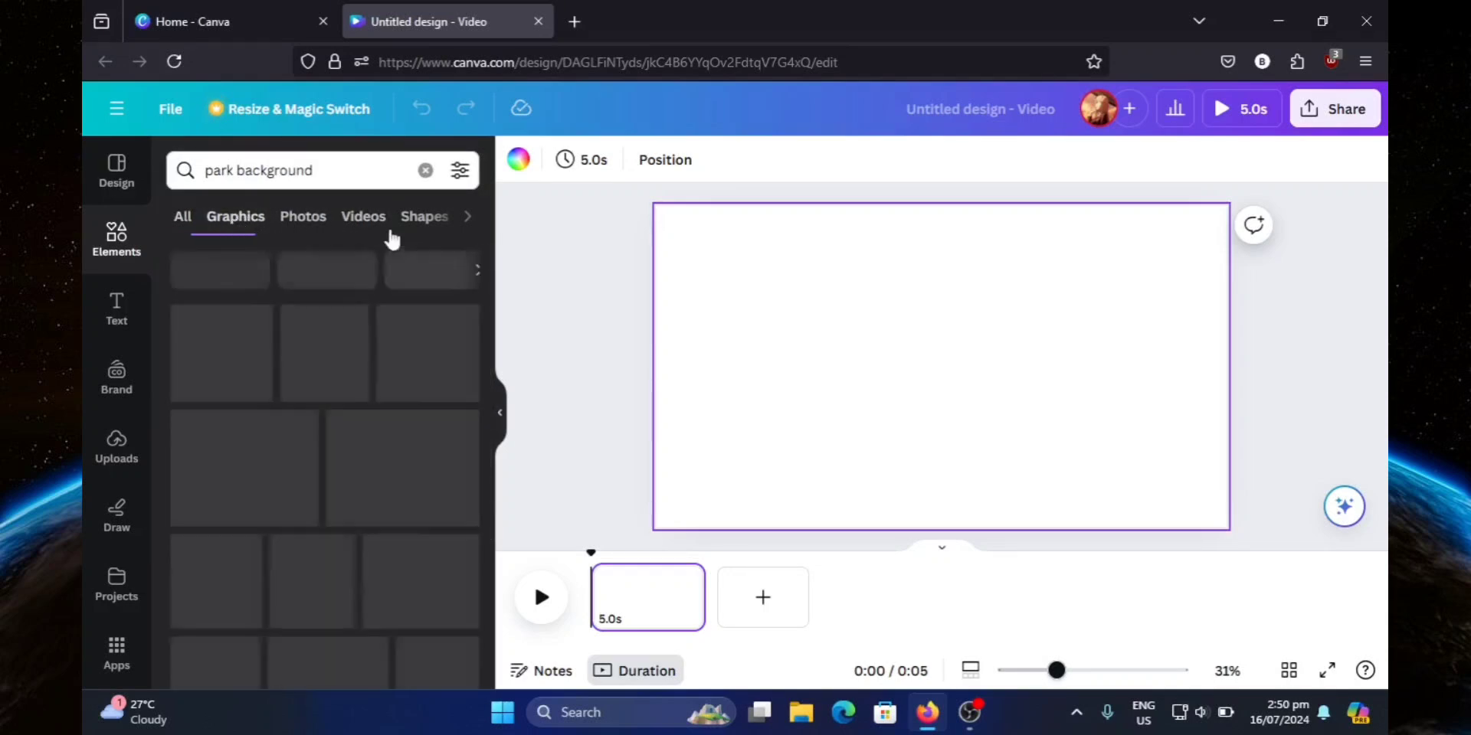
scroll(268, 363, "down", 2)
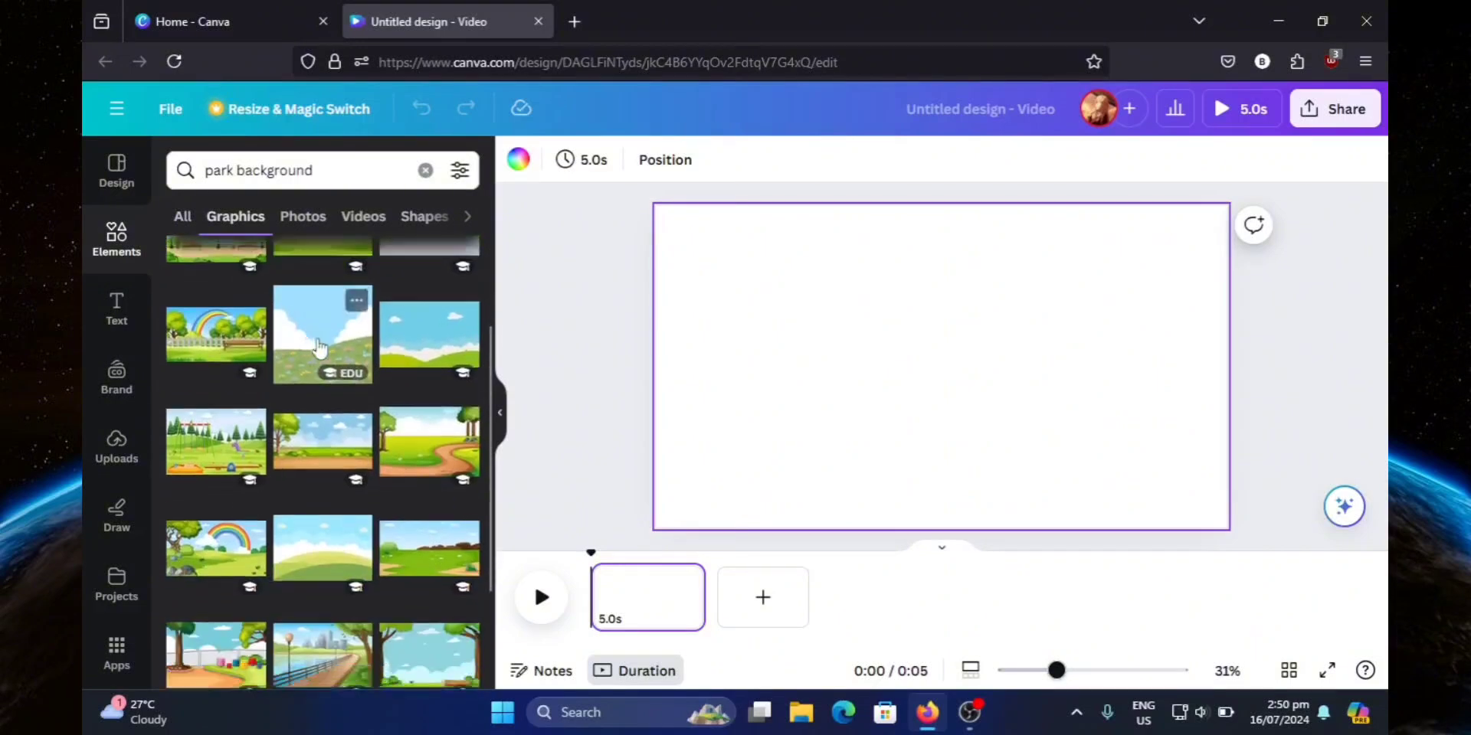
scroll(429, 358, "up", 2)
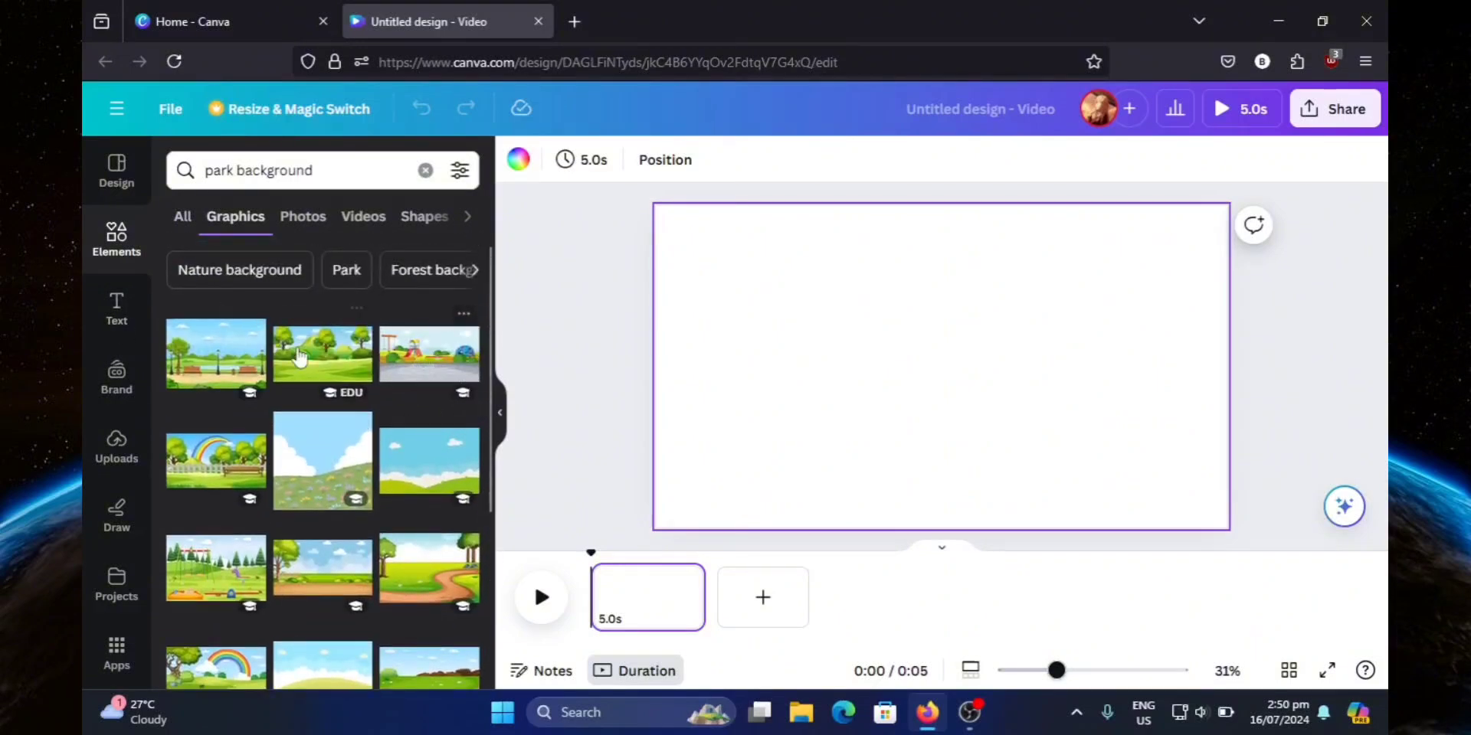
left_click(207, 362)
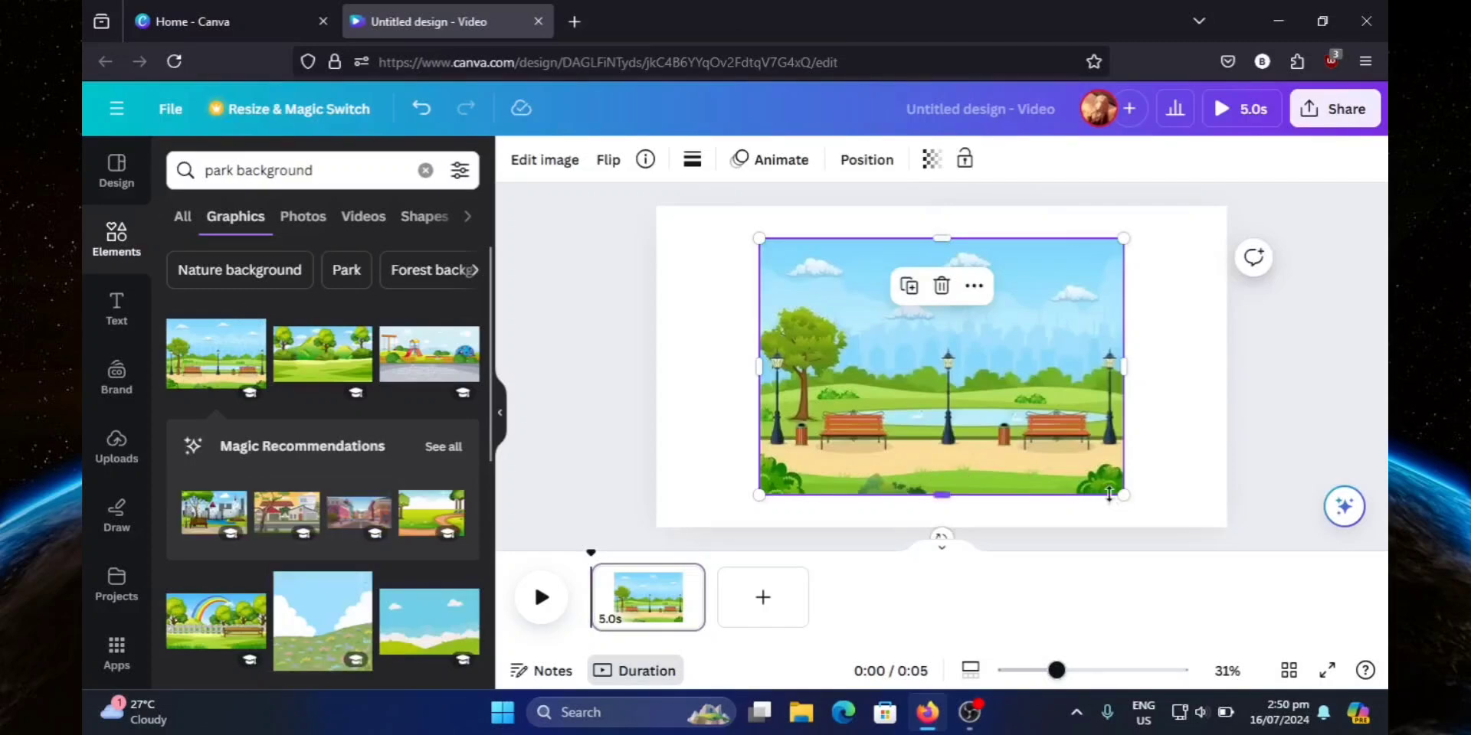
Step: Enlarge and reposition the park image until it covers the whole page
left_click_drag(1075, 474, 1247, 578)
left_click_drag(1168, 463, 1137, 413)
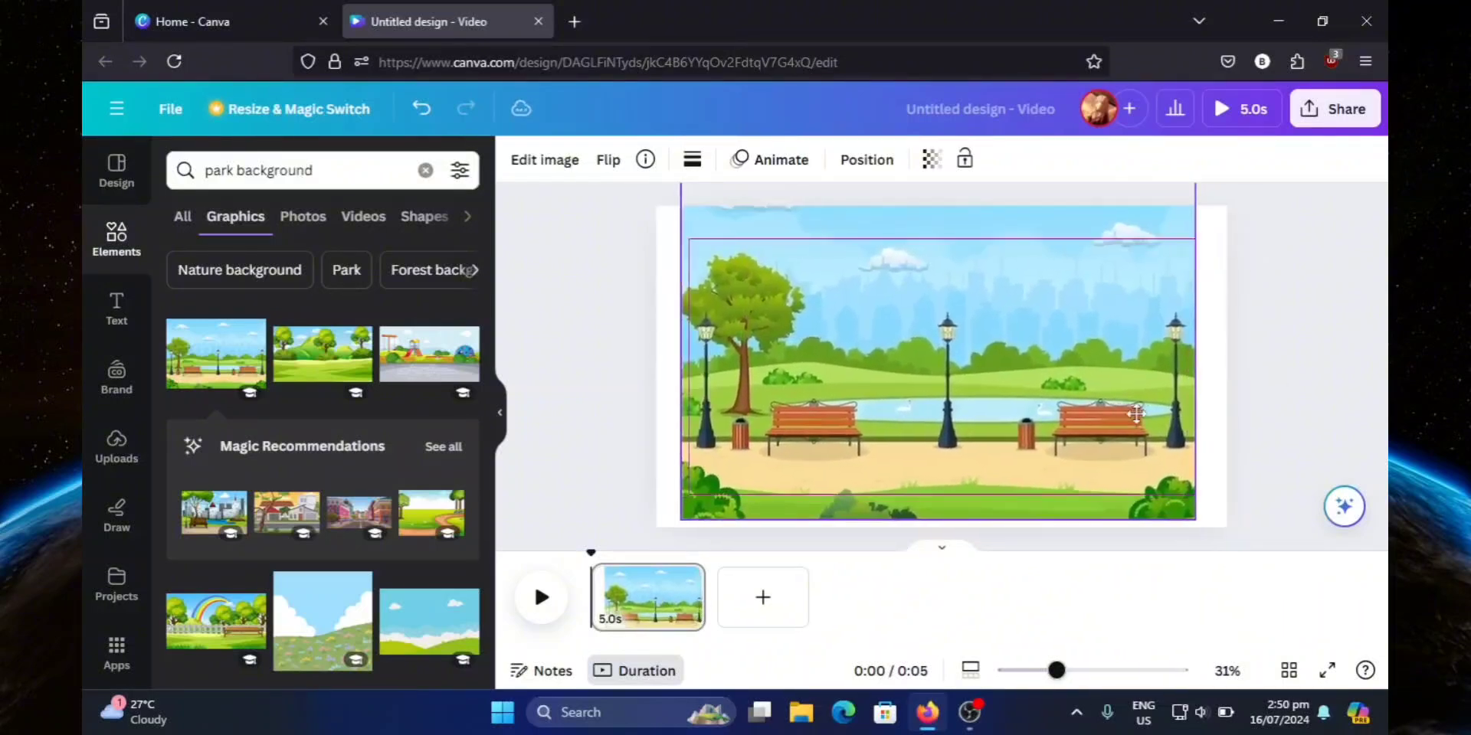
left_click_drag(1195, 522, 1226, 543)
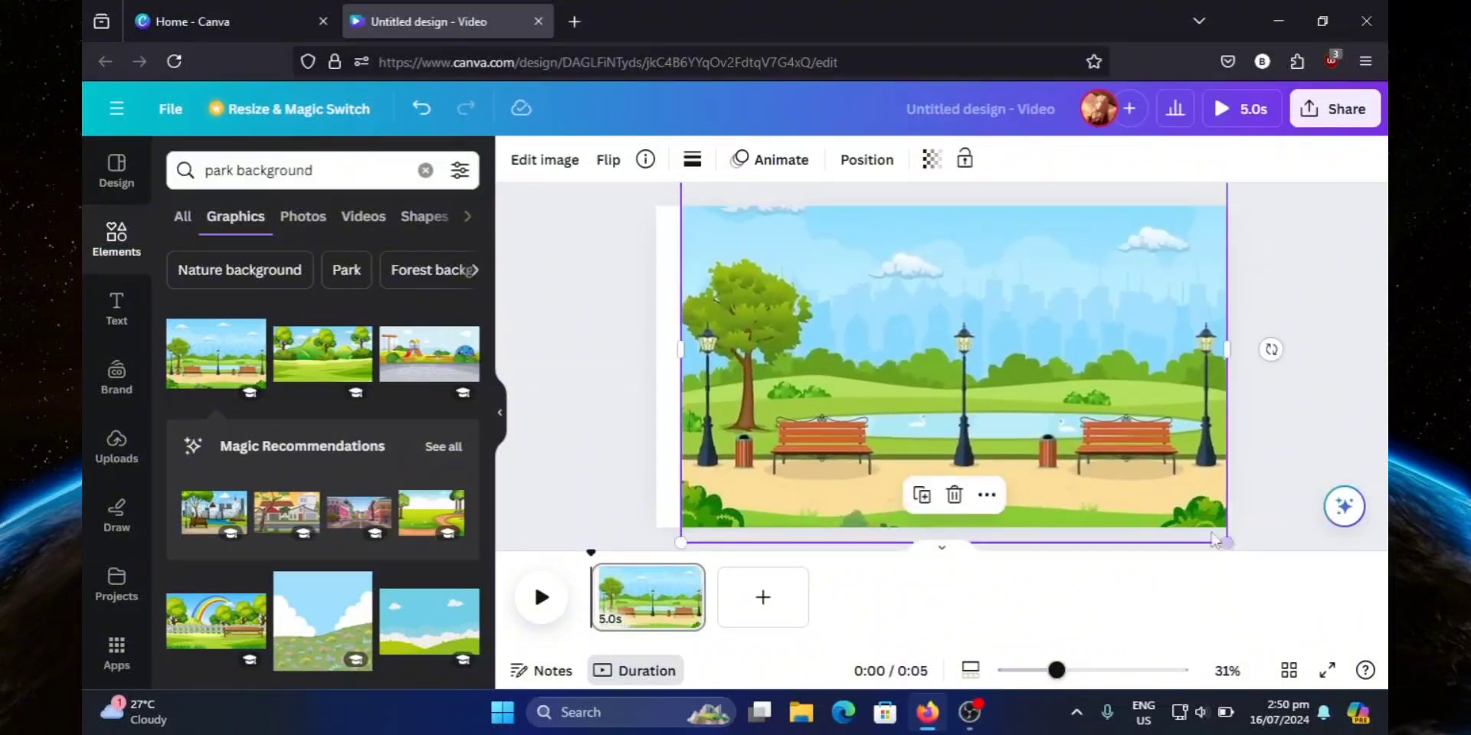
left_click_drag(1136, 485, 1124, 459)
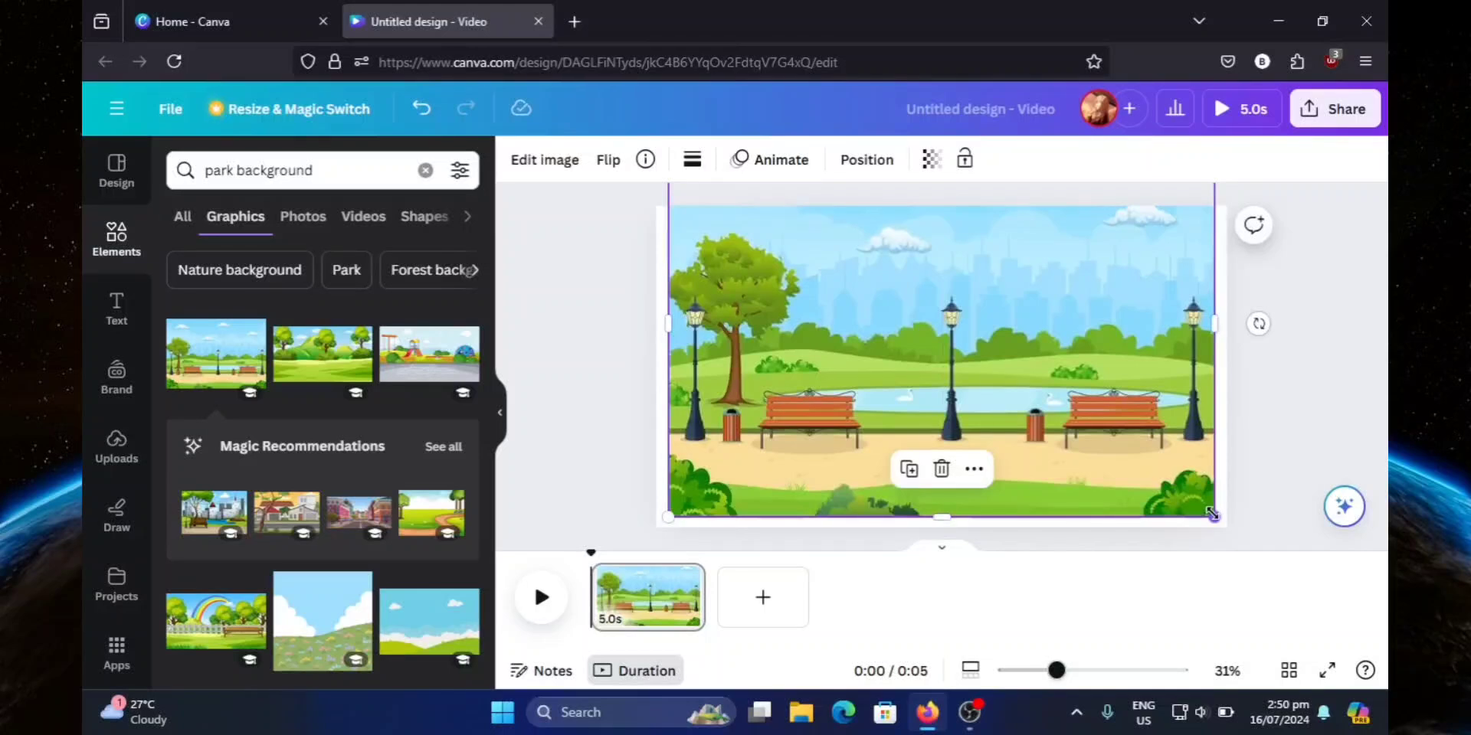
mouse_move(1212, 515)
left_mouse_down()
mouse_move(1231, 529)
mouse_move(1216, 496)
mouse_move(1227, 535)
left_mouse_up()
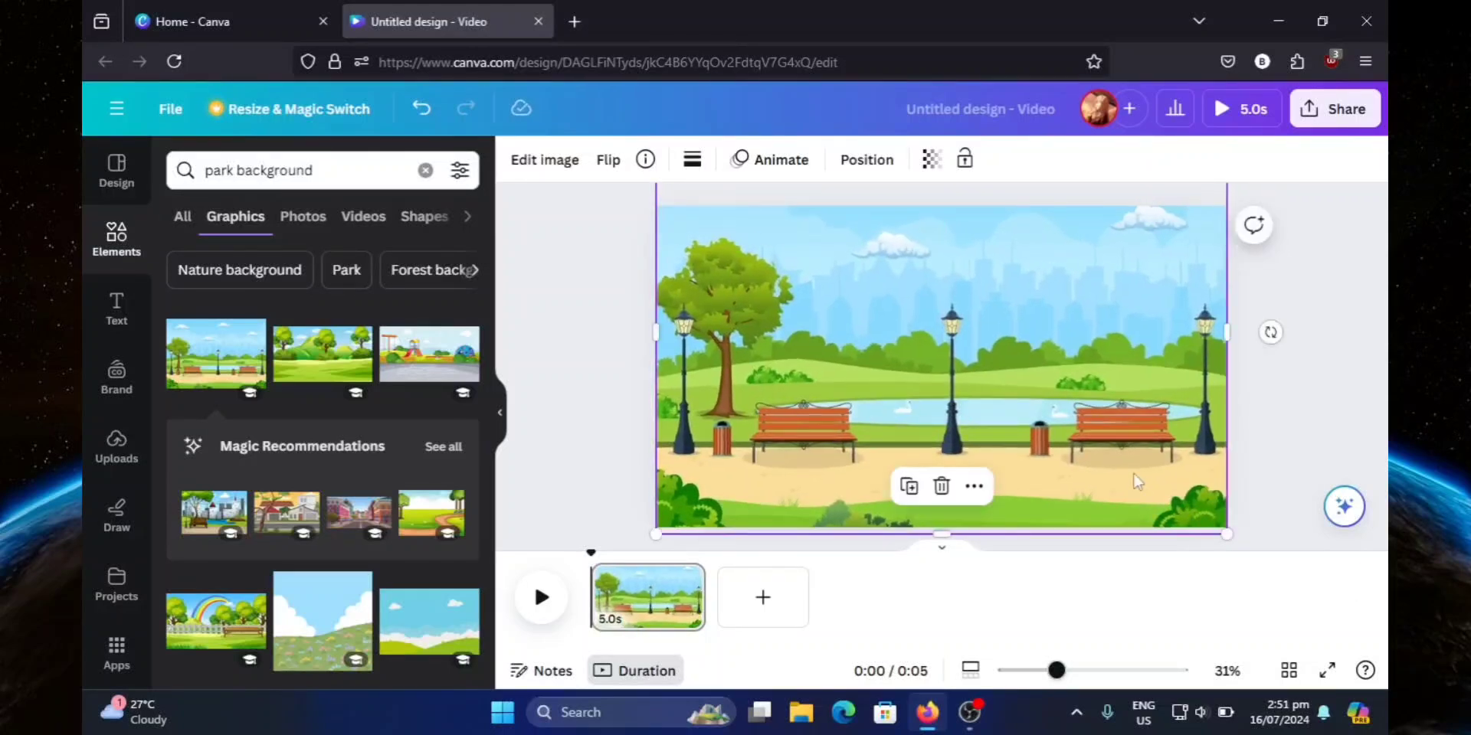
left_click(1253, 446)
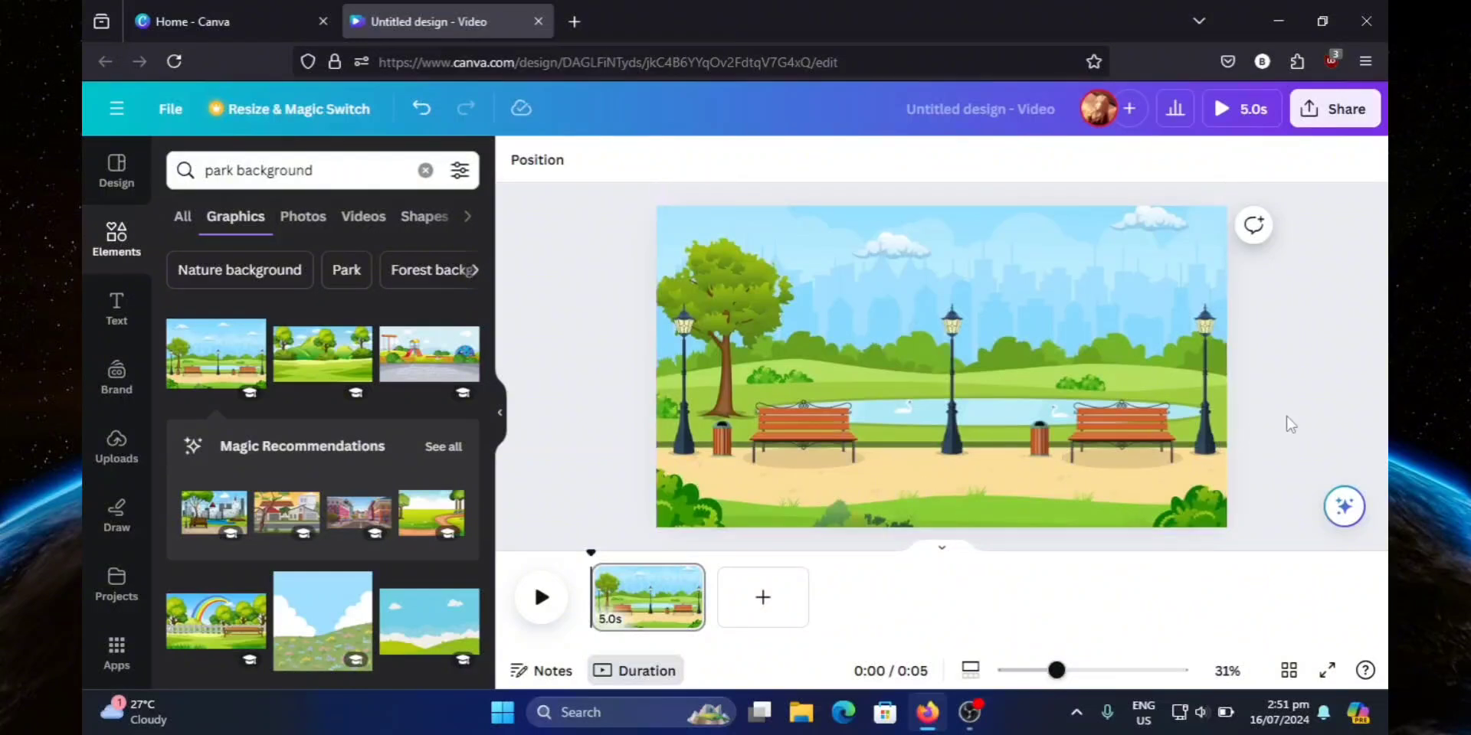
Step: Search the elements for "person walking" graphics and add the animated walking girl in a pink top and shorts to the park scene
left_click(415, 174)
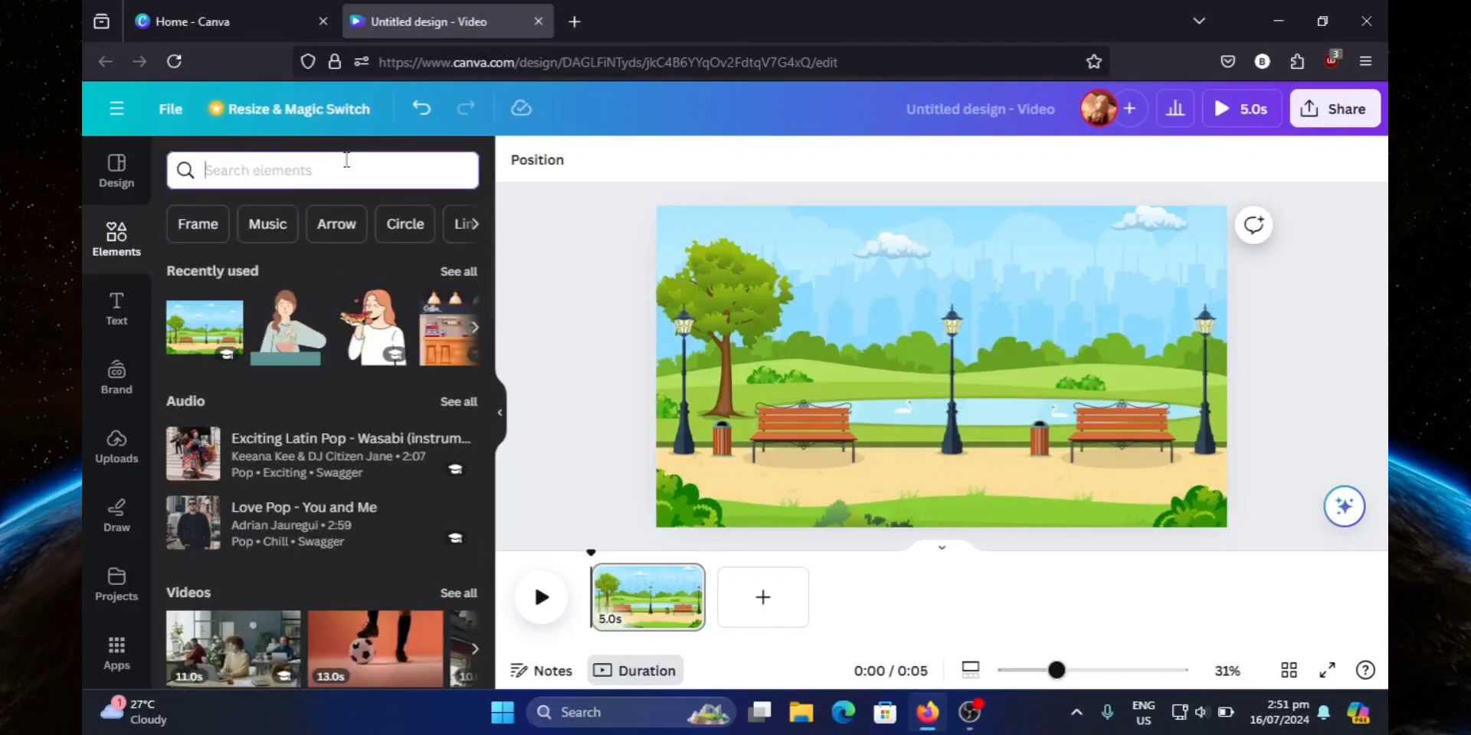
type("per")
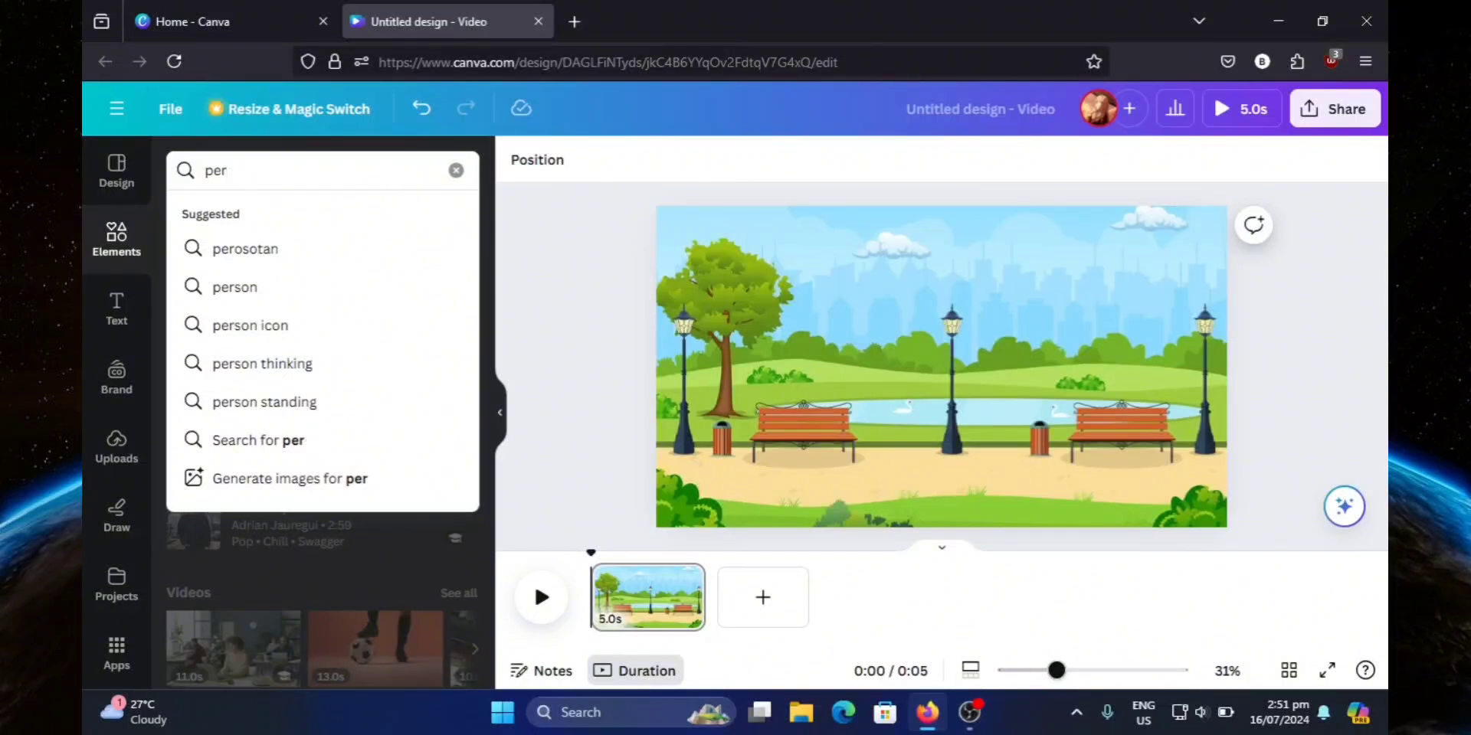
type("osowalking")
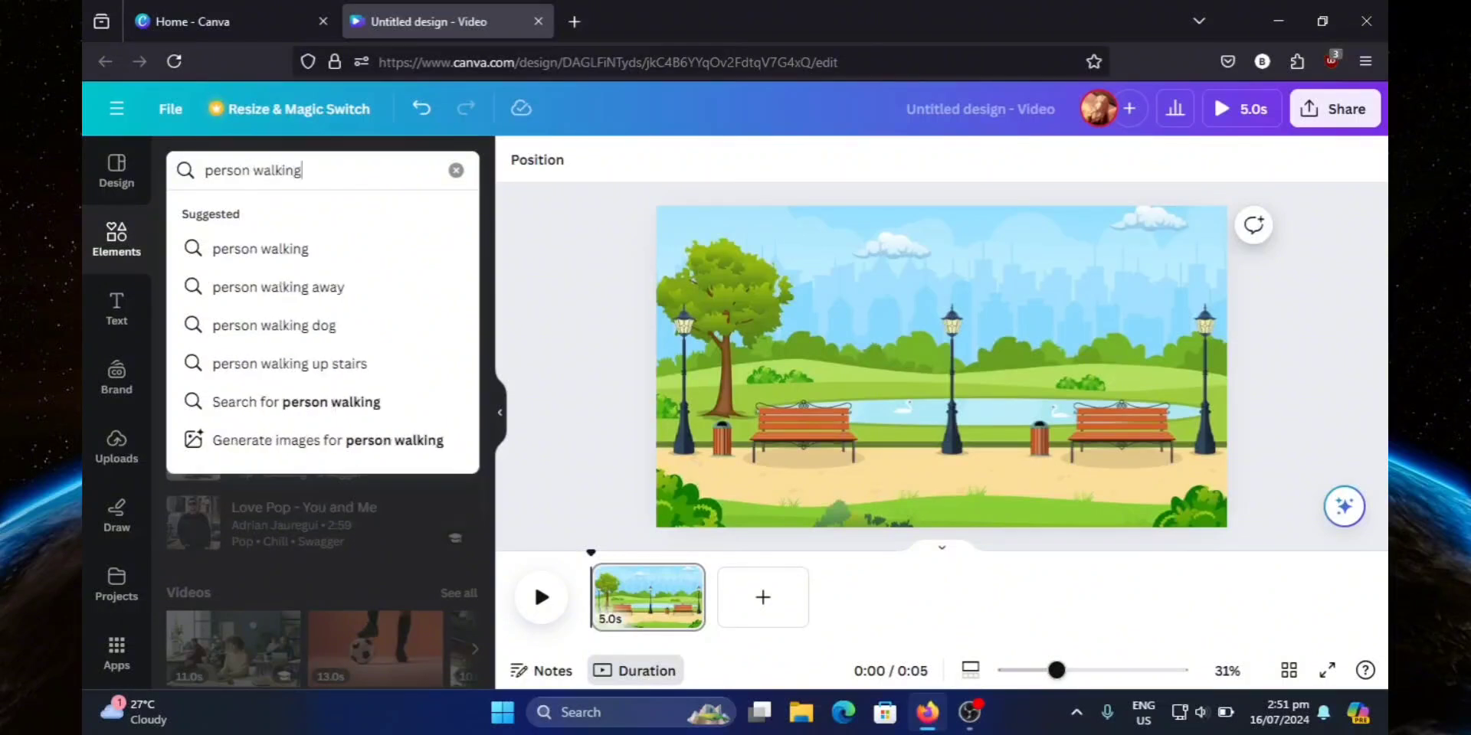
key("Return")
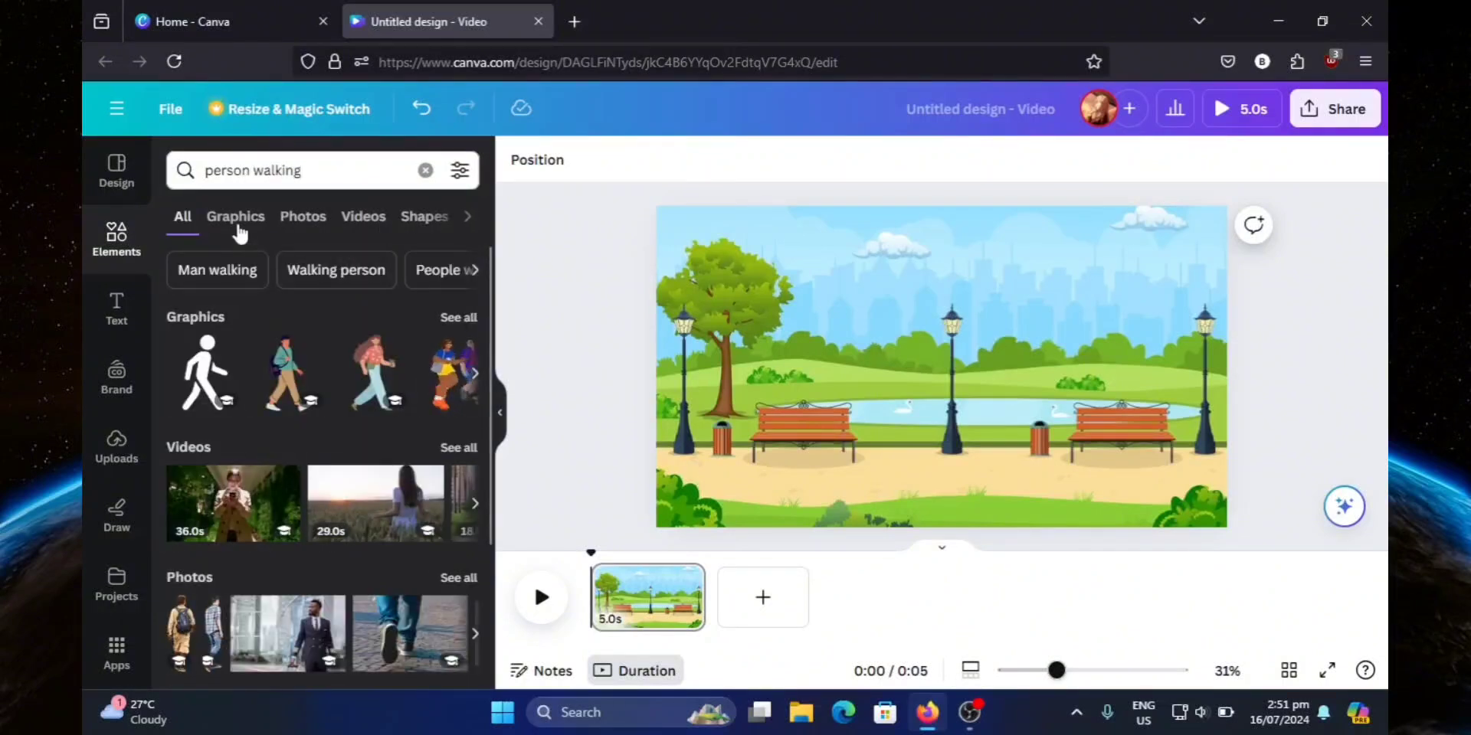
left_click(235, 216)
scroll(344, 405, "down", 2)
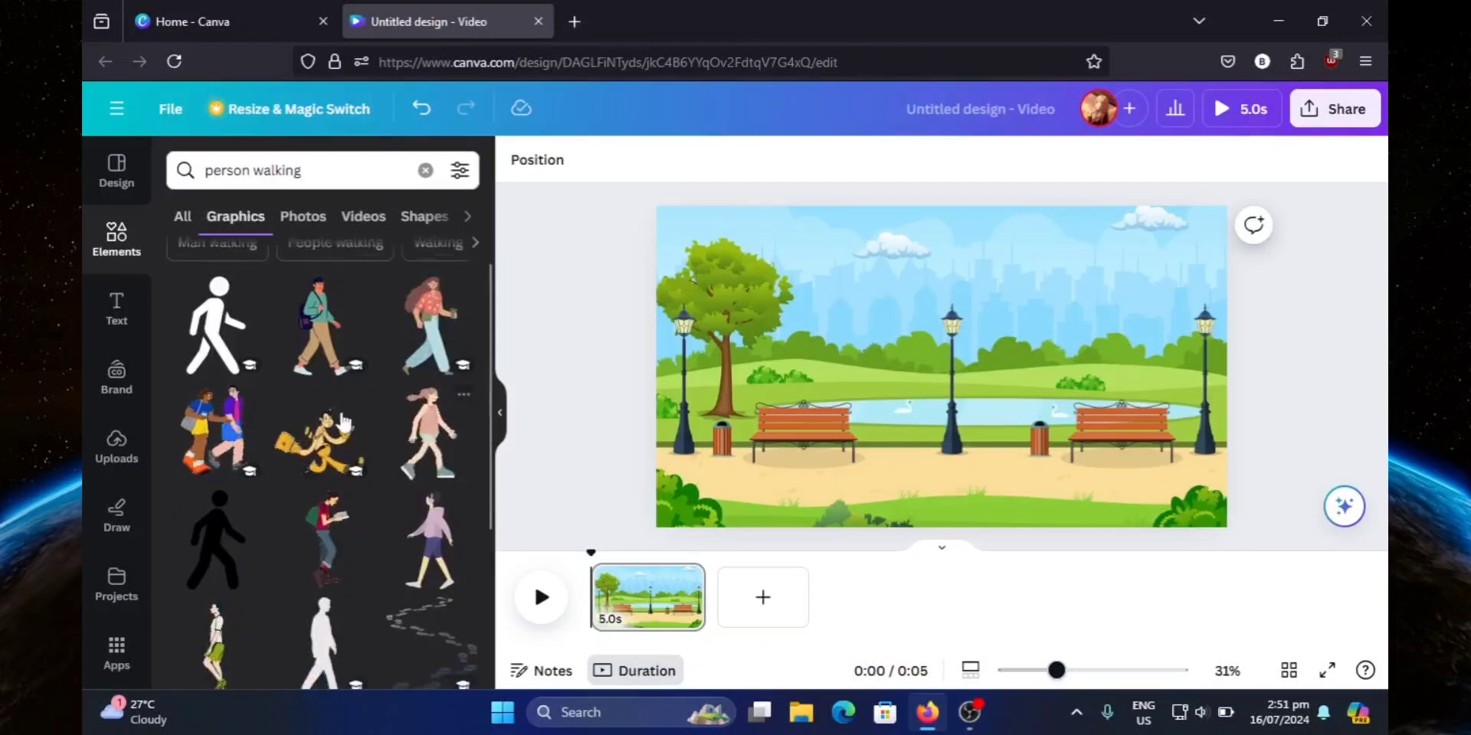
scroll(383, 450, "up", 1)
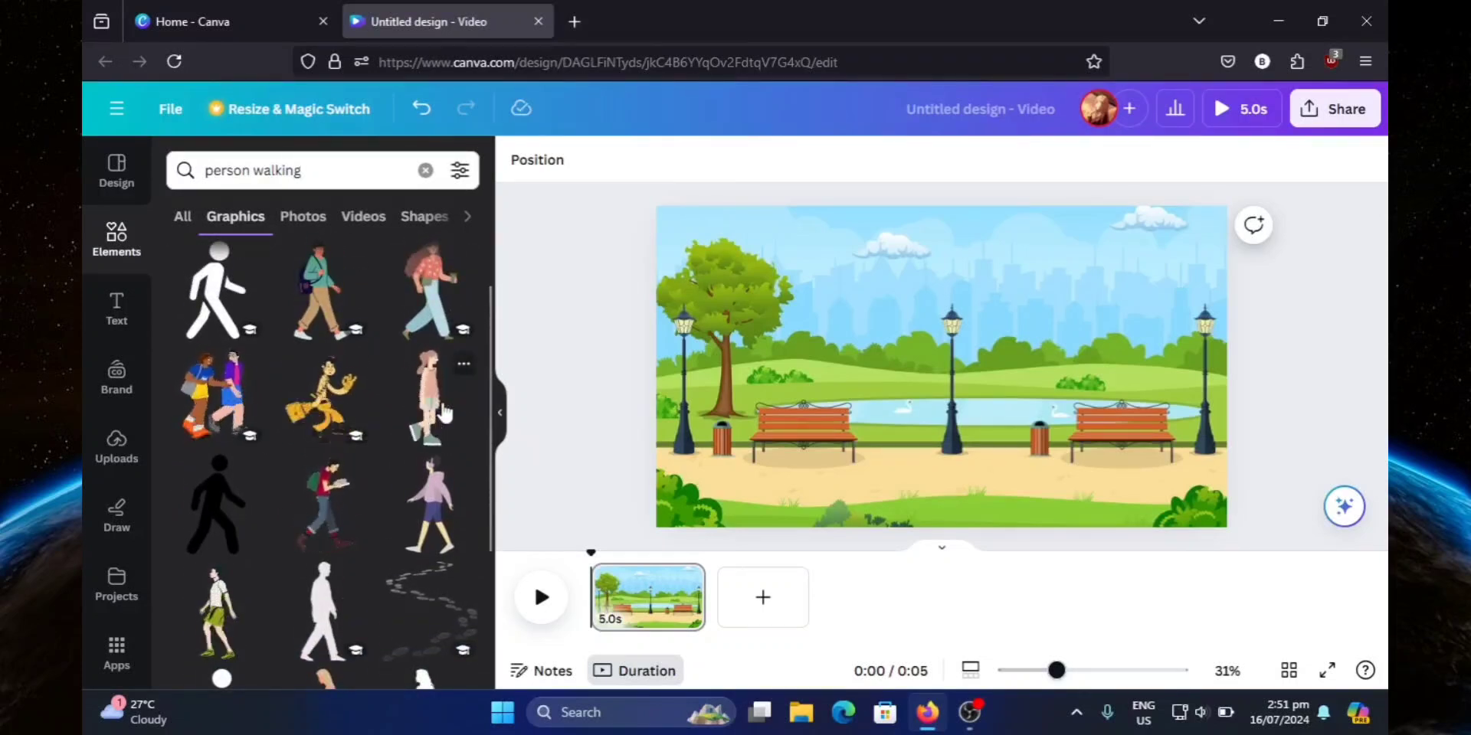
left_click(444, 414)
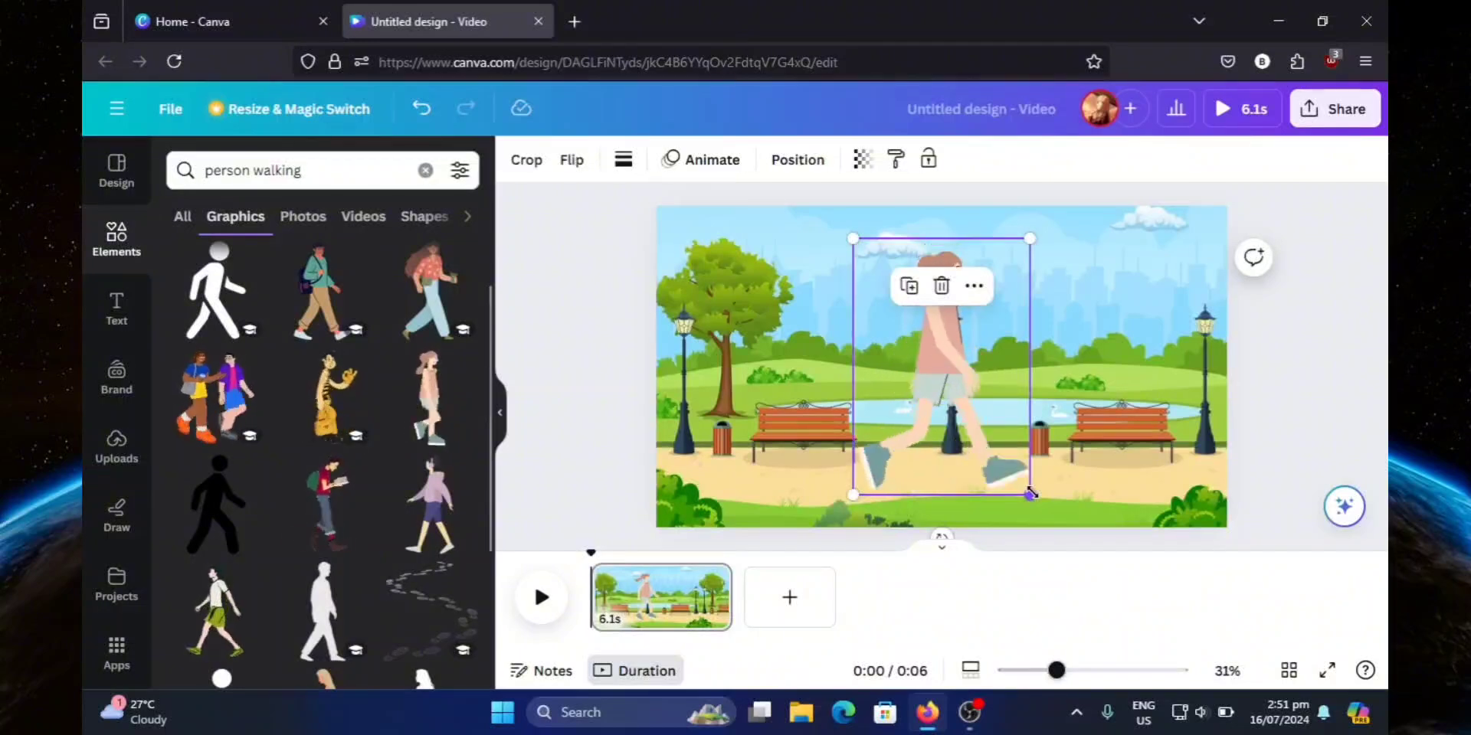
Step: Shrink the walking girl and place her on the path between the litter bin and the left bench
left_click_drag(986, 469, 884, 388)
left_click_drag(852, 344, 828, 442)
left_click_drag(872, 494, 817, 446)
left_click_drag(803, 383, 758, 422)
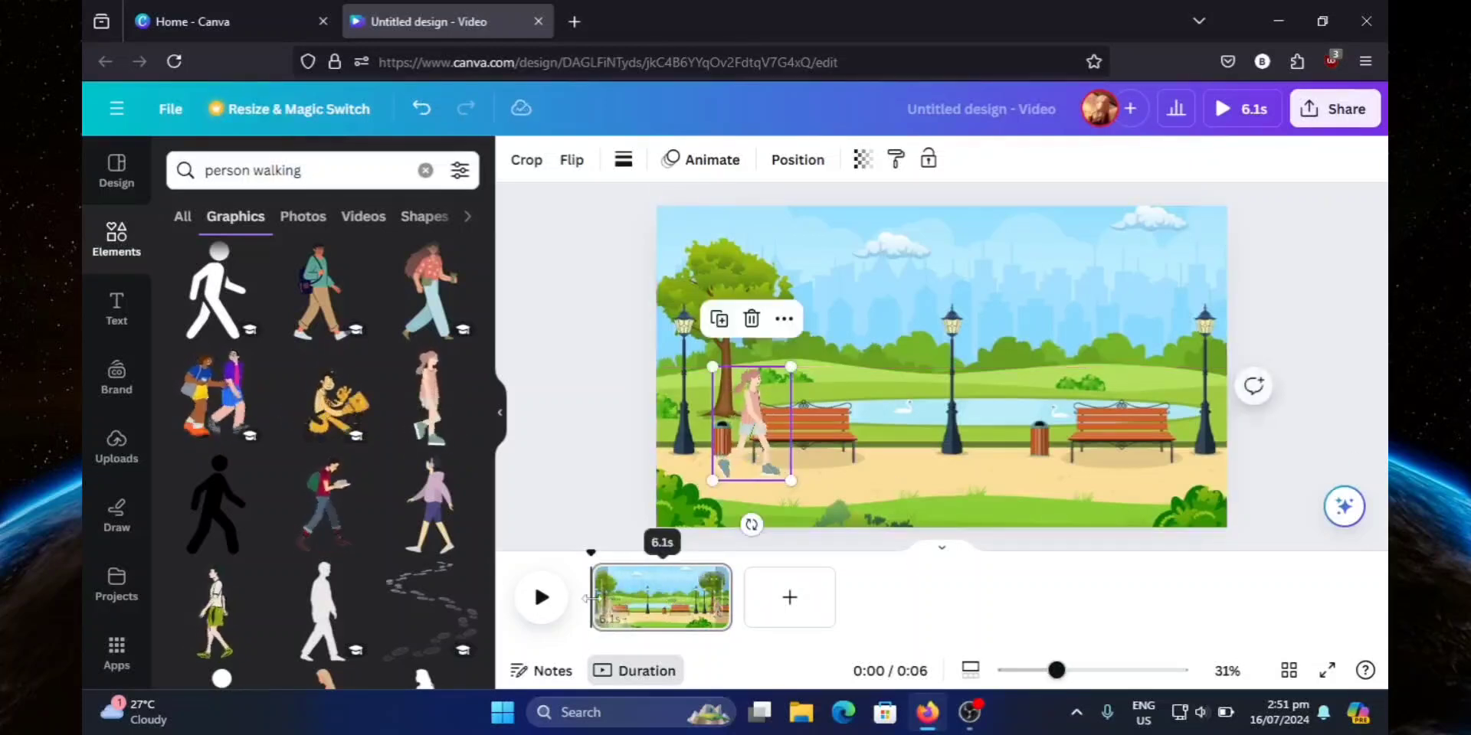
Step: Split the video page in two at about 3.0 s
left_click(664, 613)
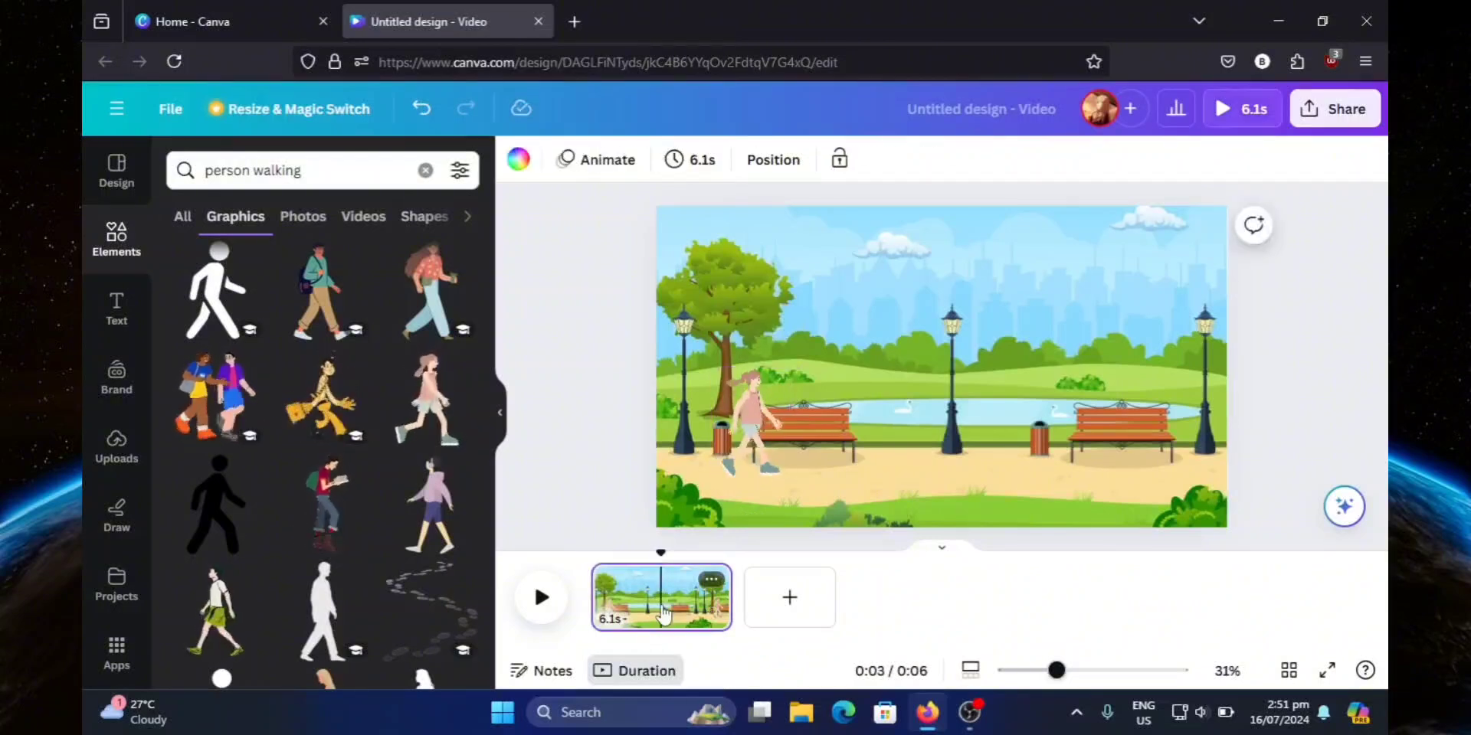
right_click(678, 598)
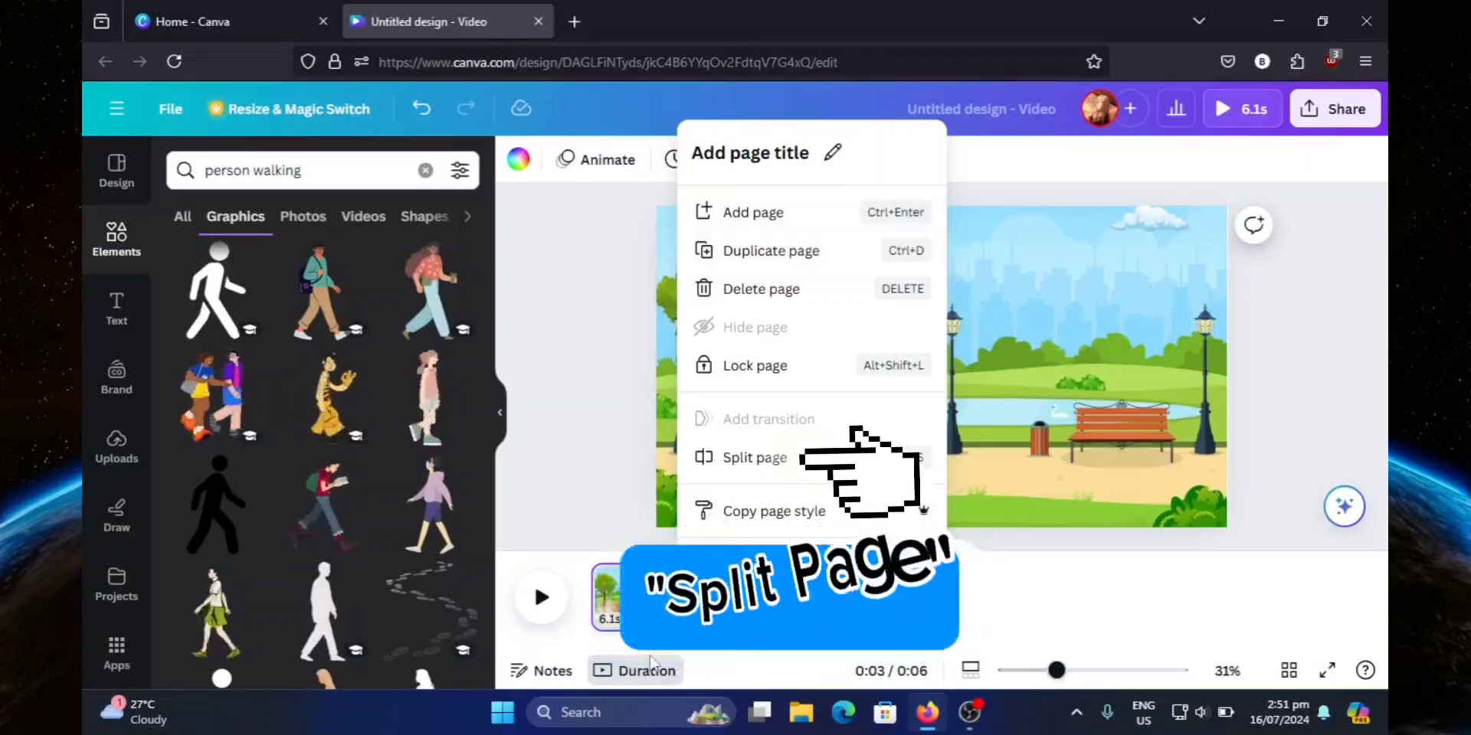
left_click(766, 460)
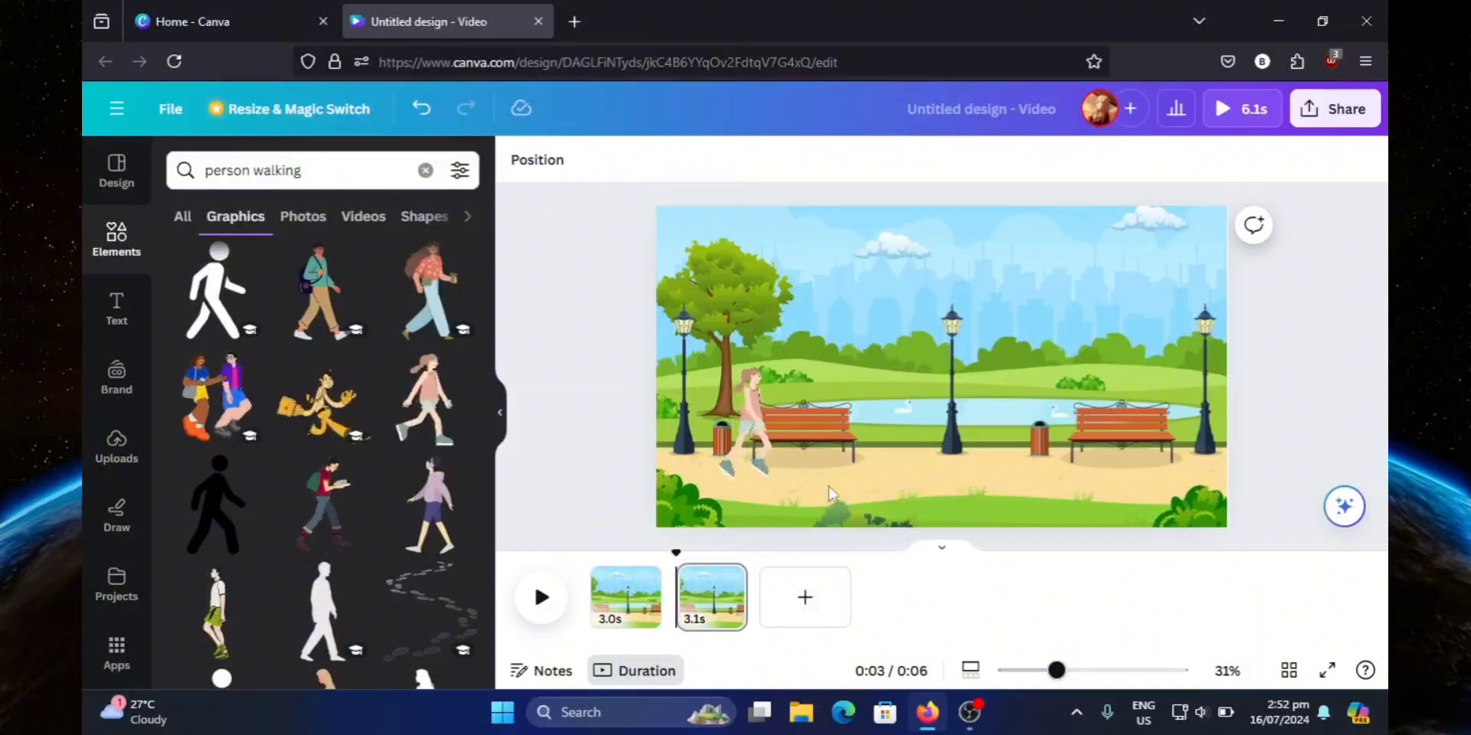
Step: Move the walking girl on the first page to the path in front of the right bench and play the video from the start
left_click(762, 414)
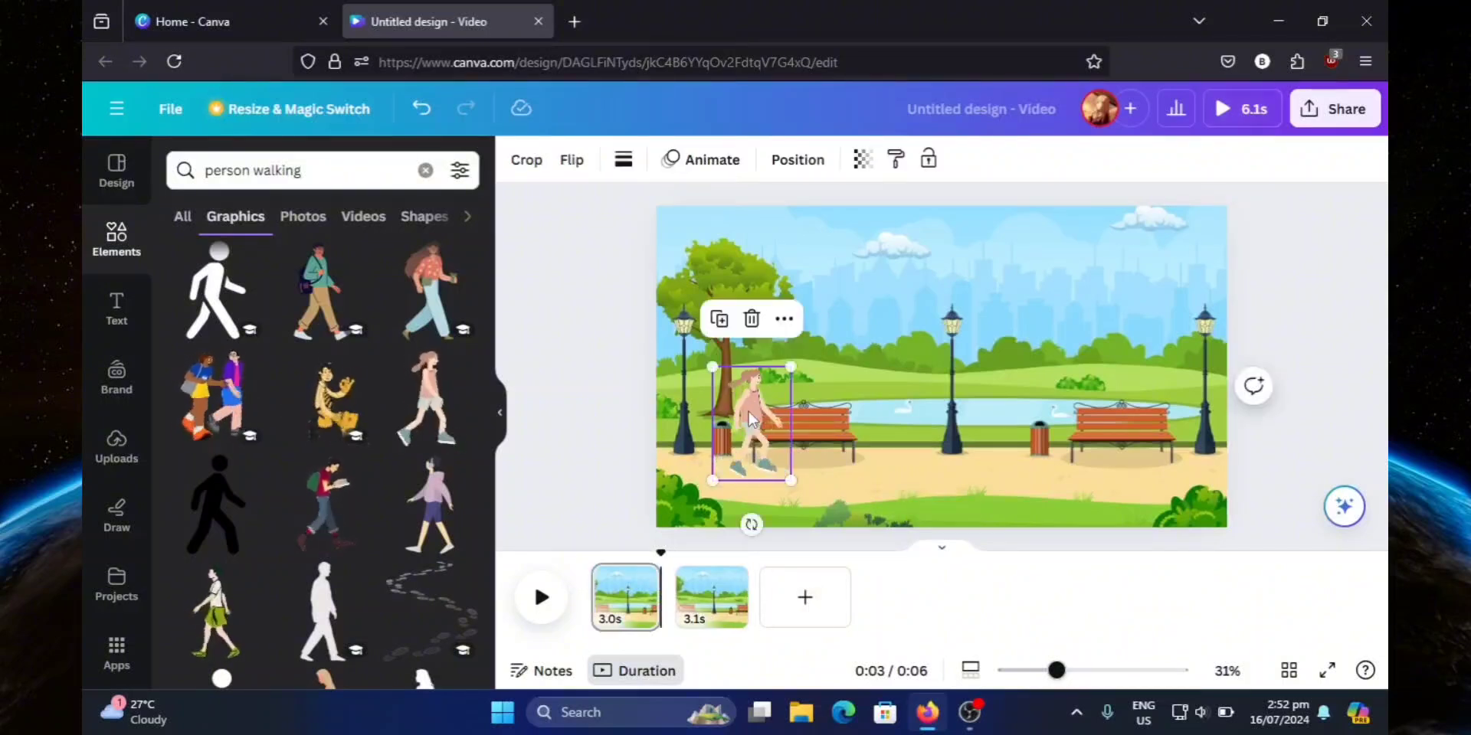
left_click_drag(751, 417, 1131, 407)
left_click(593, 599)
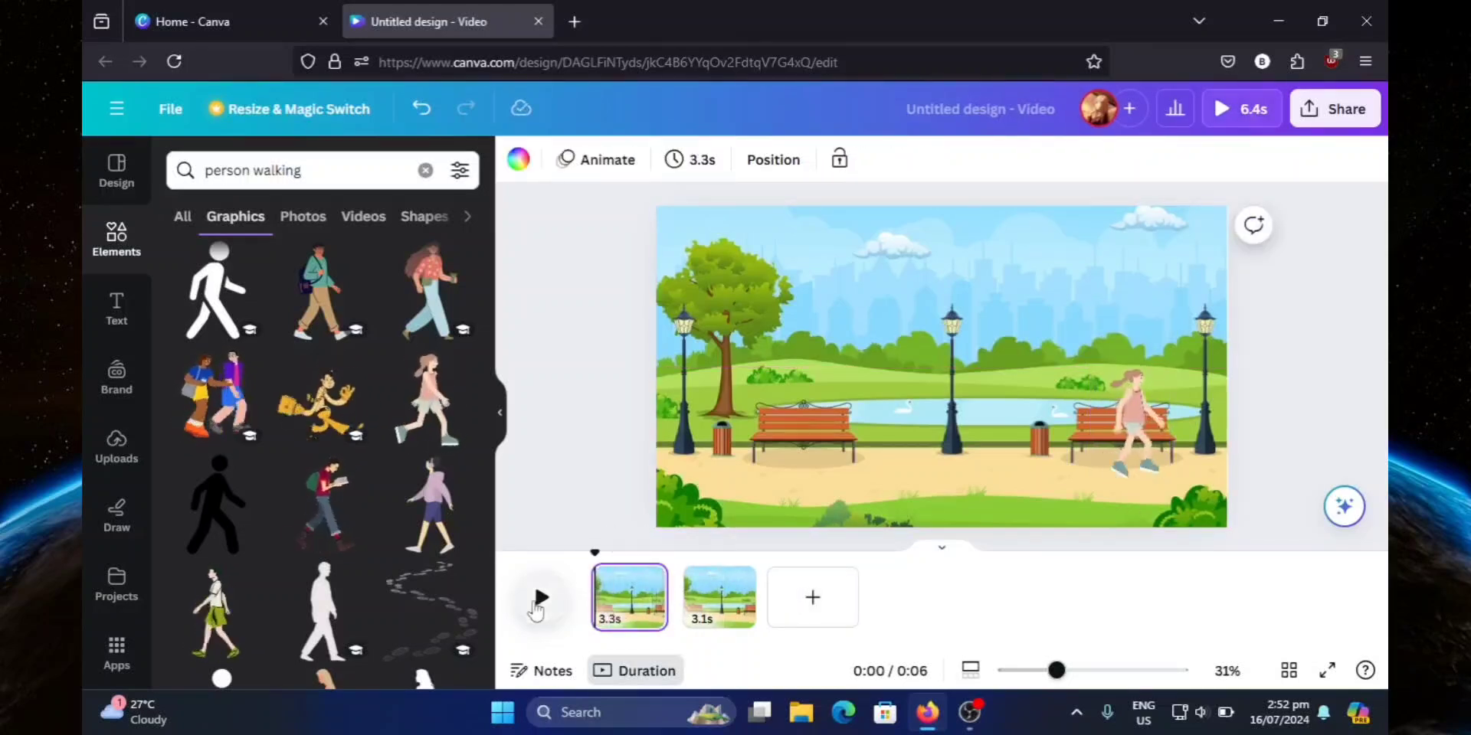
left_click(539, 601)
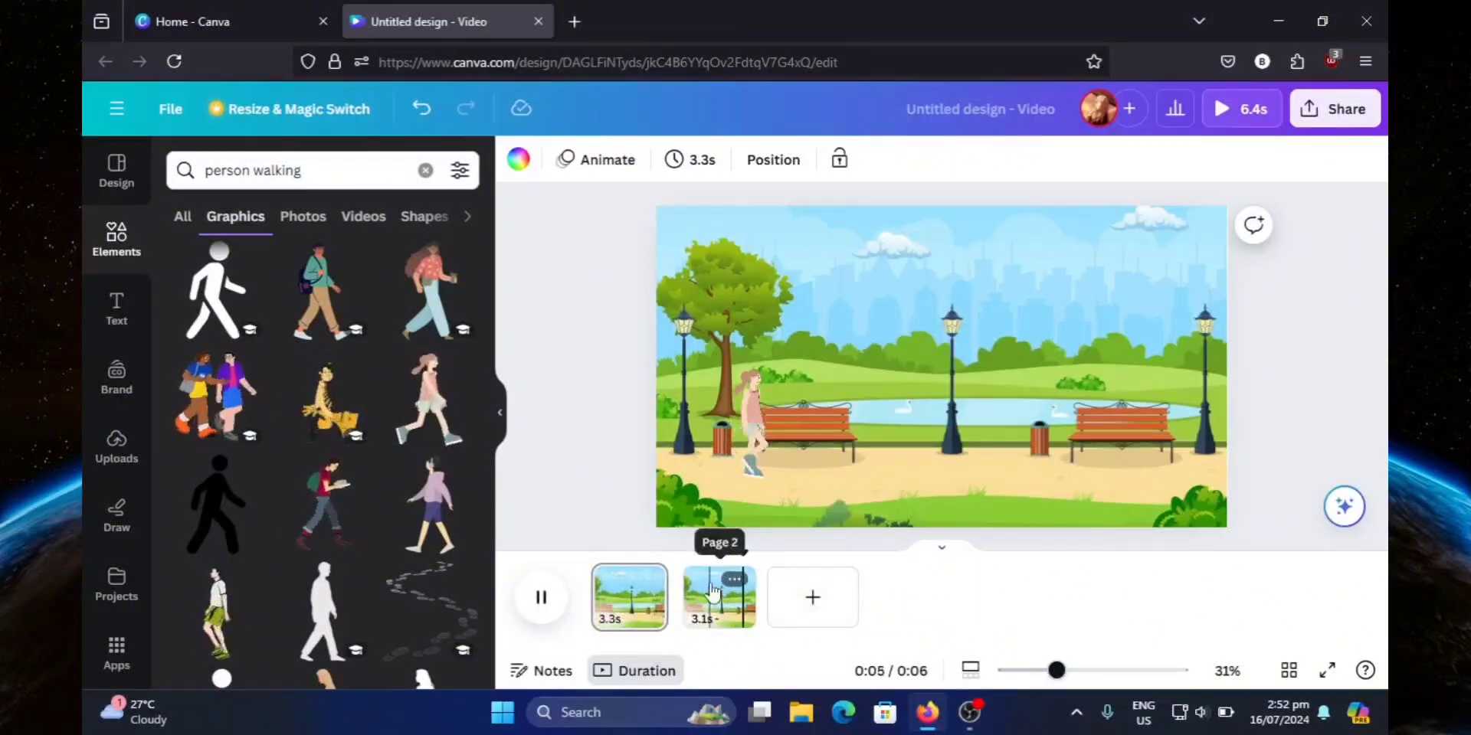
Step: Move the second page ahead of the first and play the video to check the new page order
left_click_drag(711, 589, 599, 589)
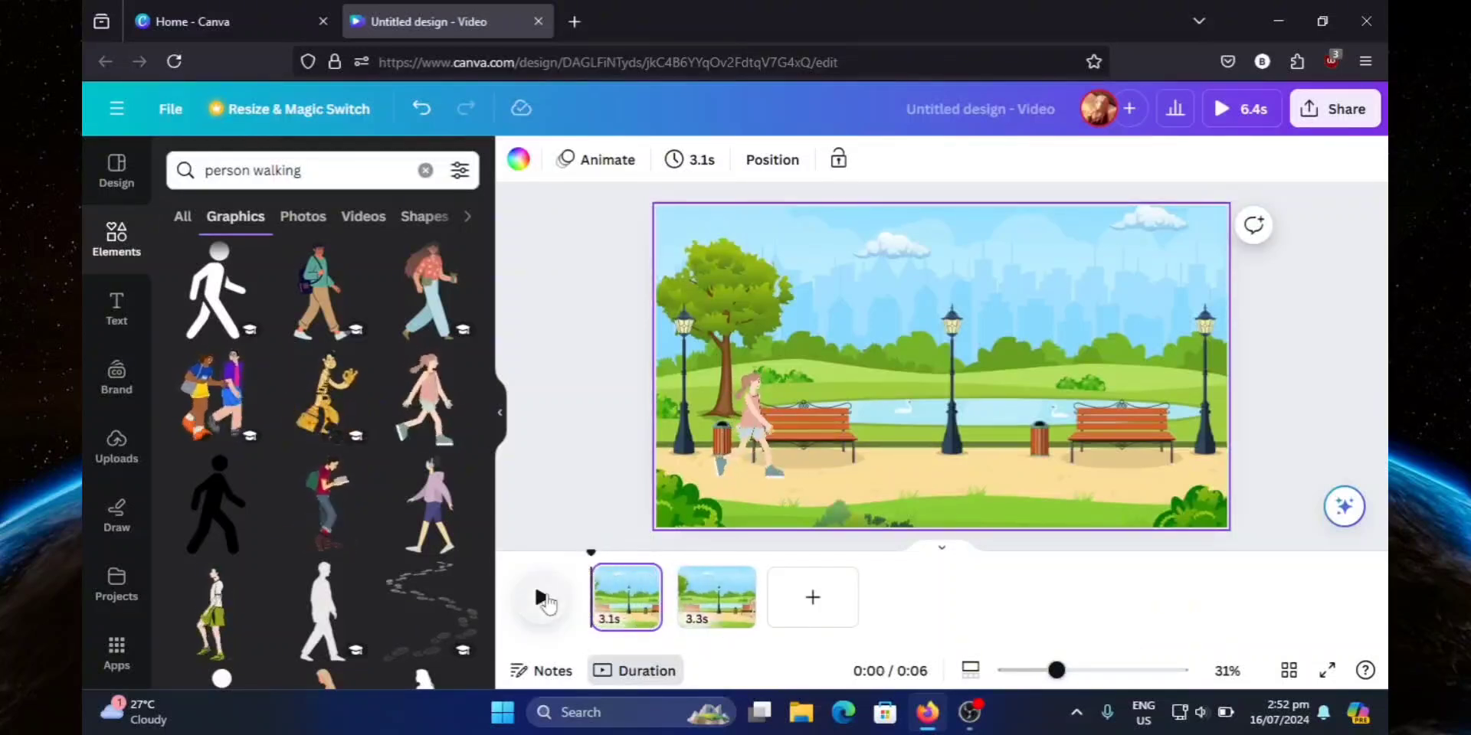
left_click(541, 599)
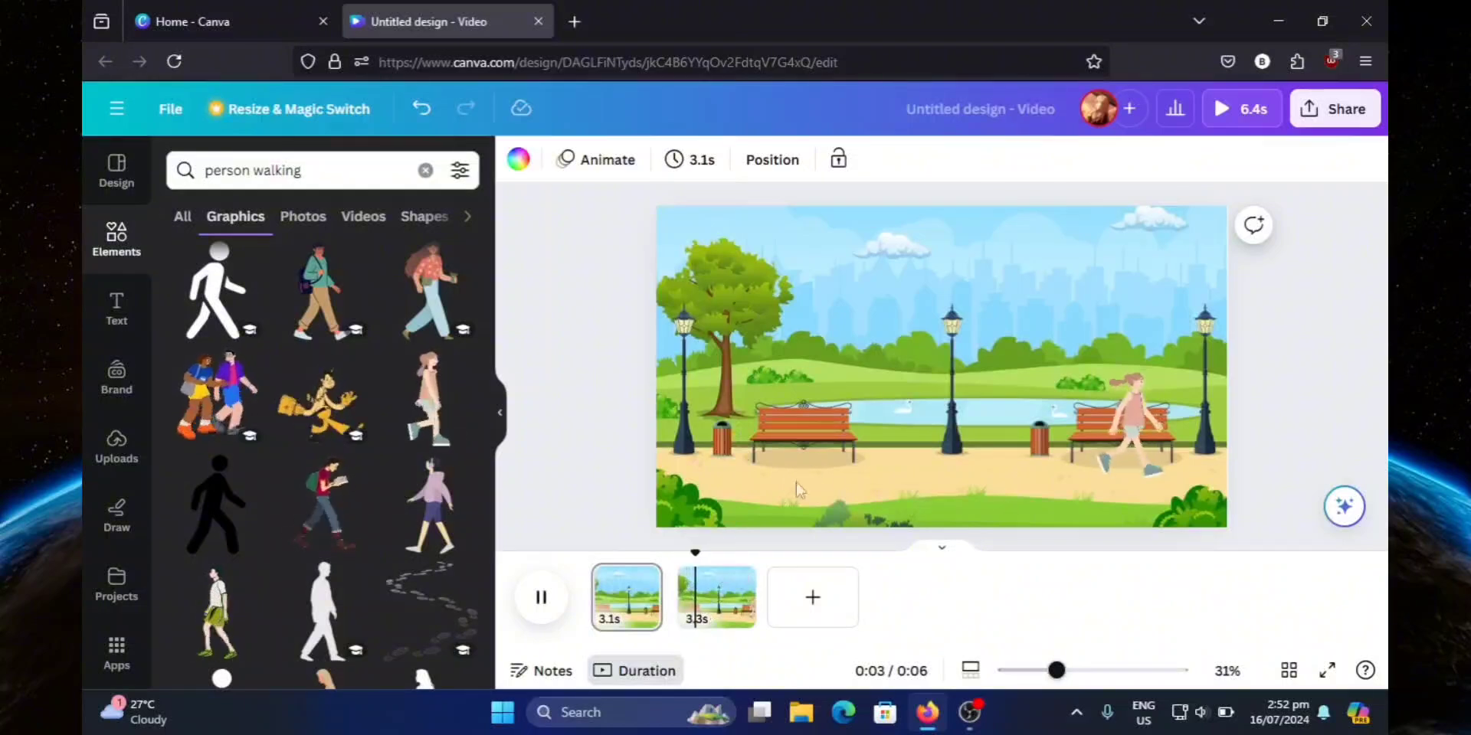
left_click(624, 613)
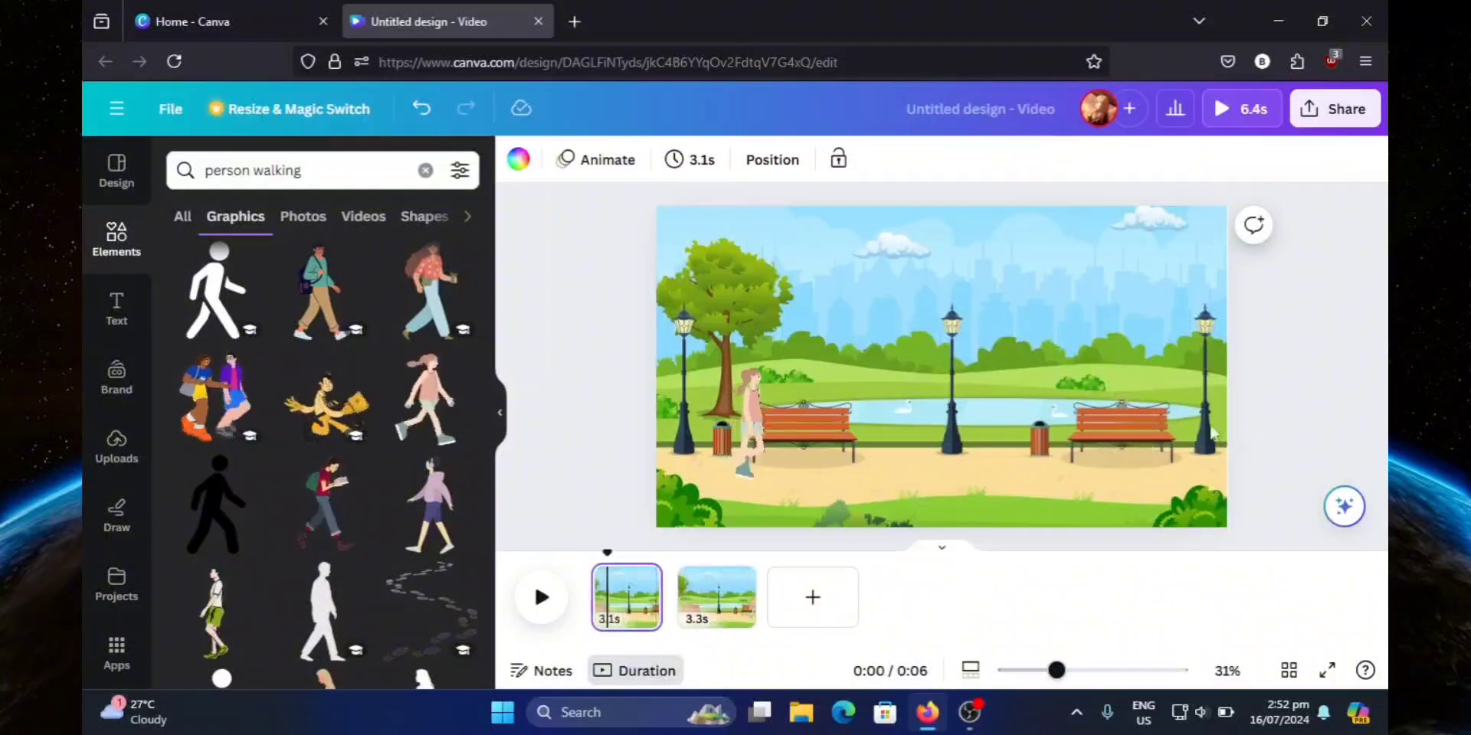
Step: Add a Match & Move transition between the two park pages and play the video to check it
left_click(666, 604)
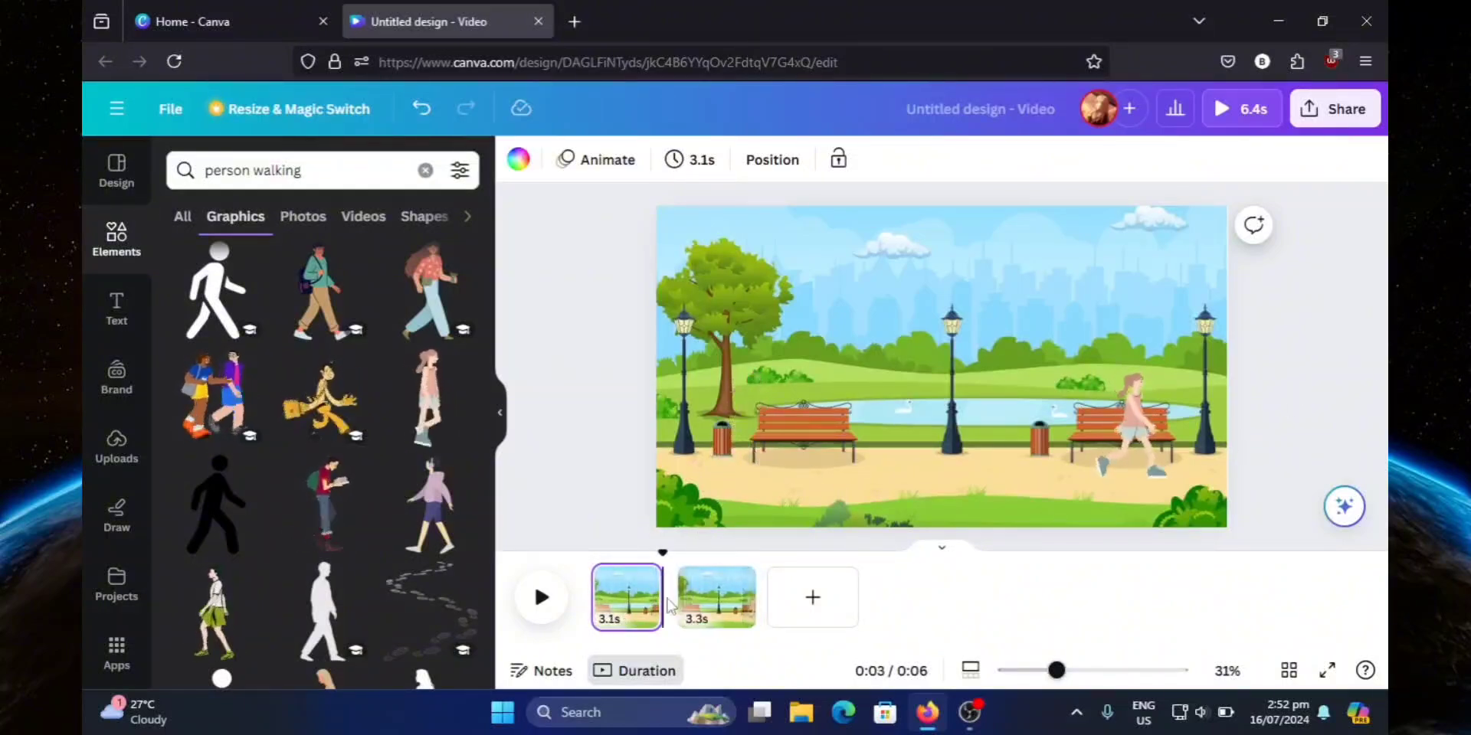
mouse_move(678, 608)
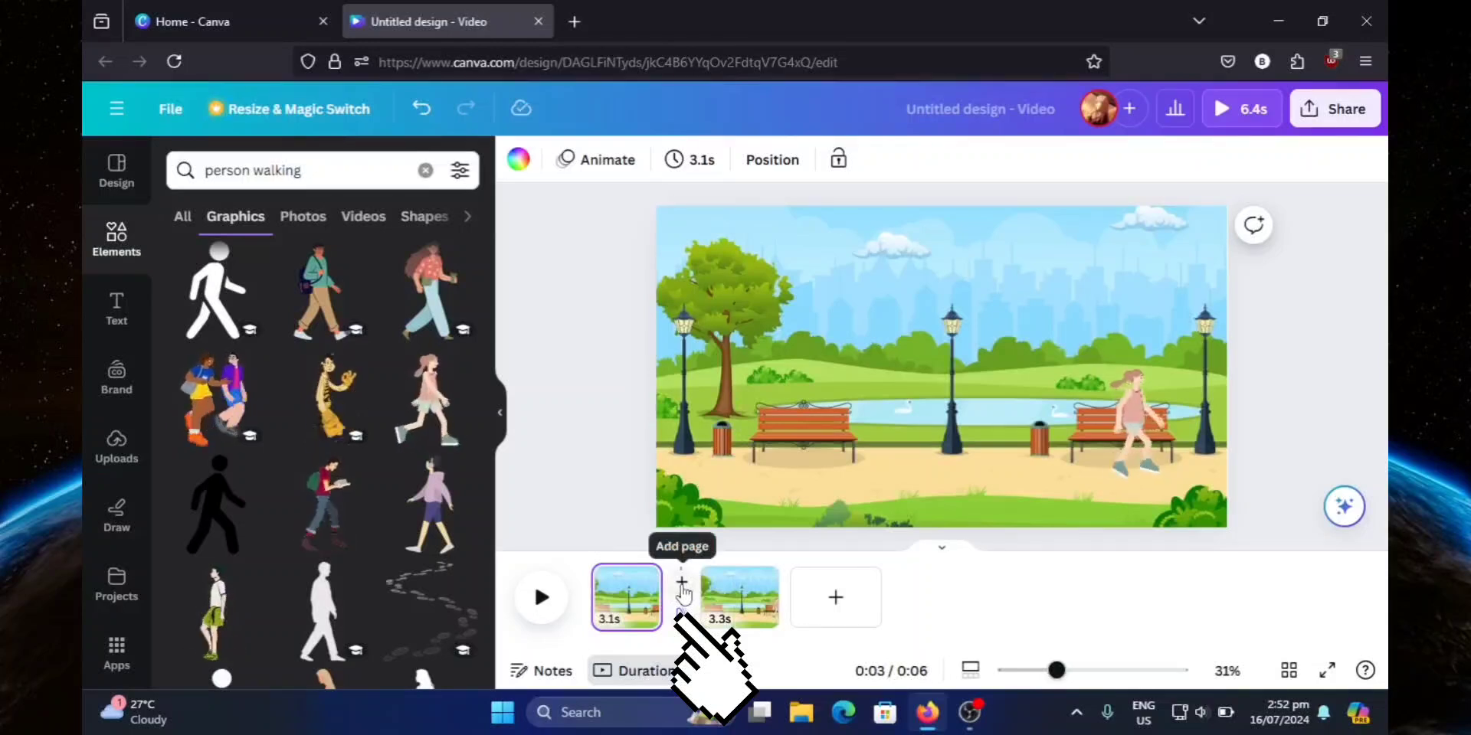
left_click(678, 612)
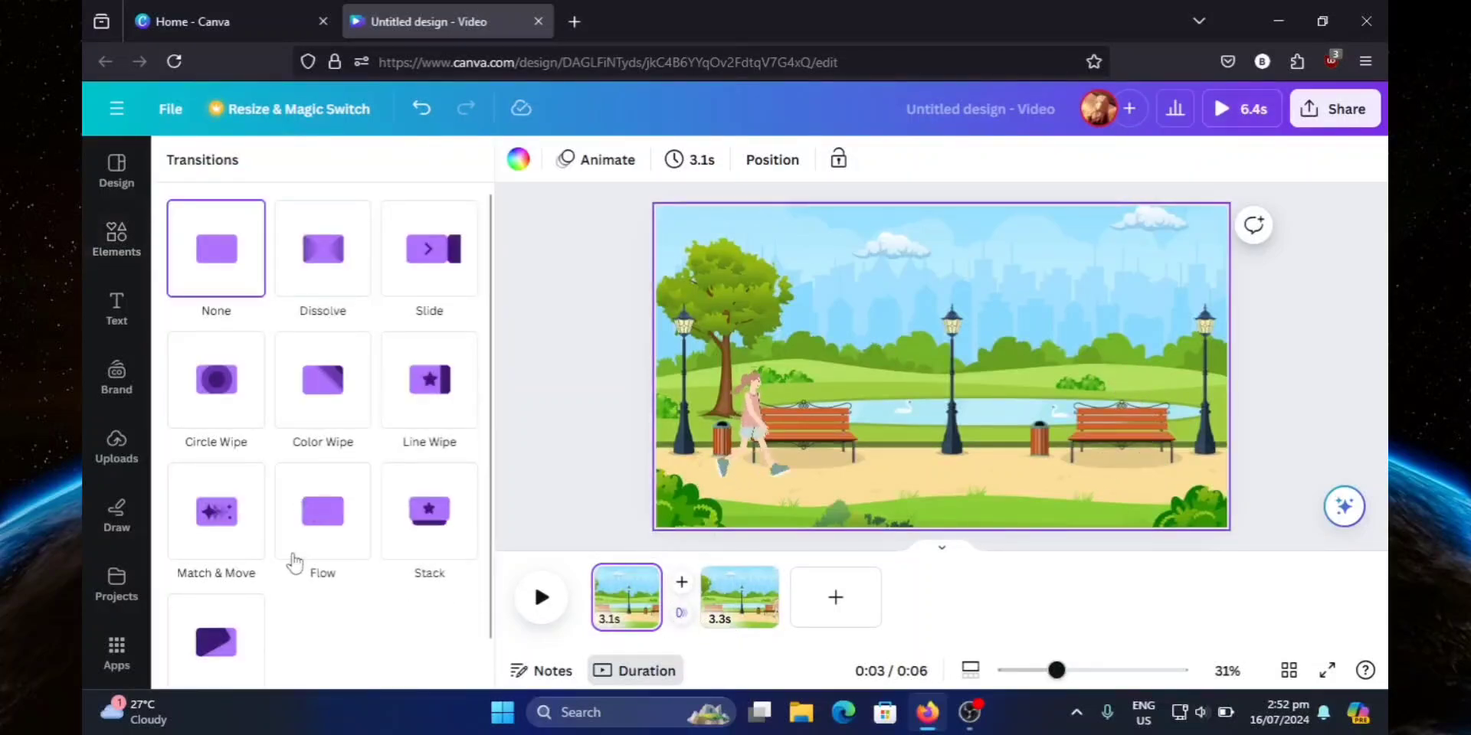
left_click(214, 527)
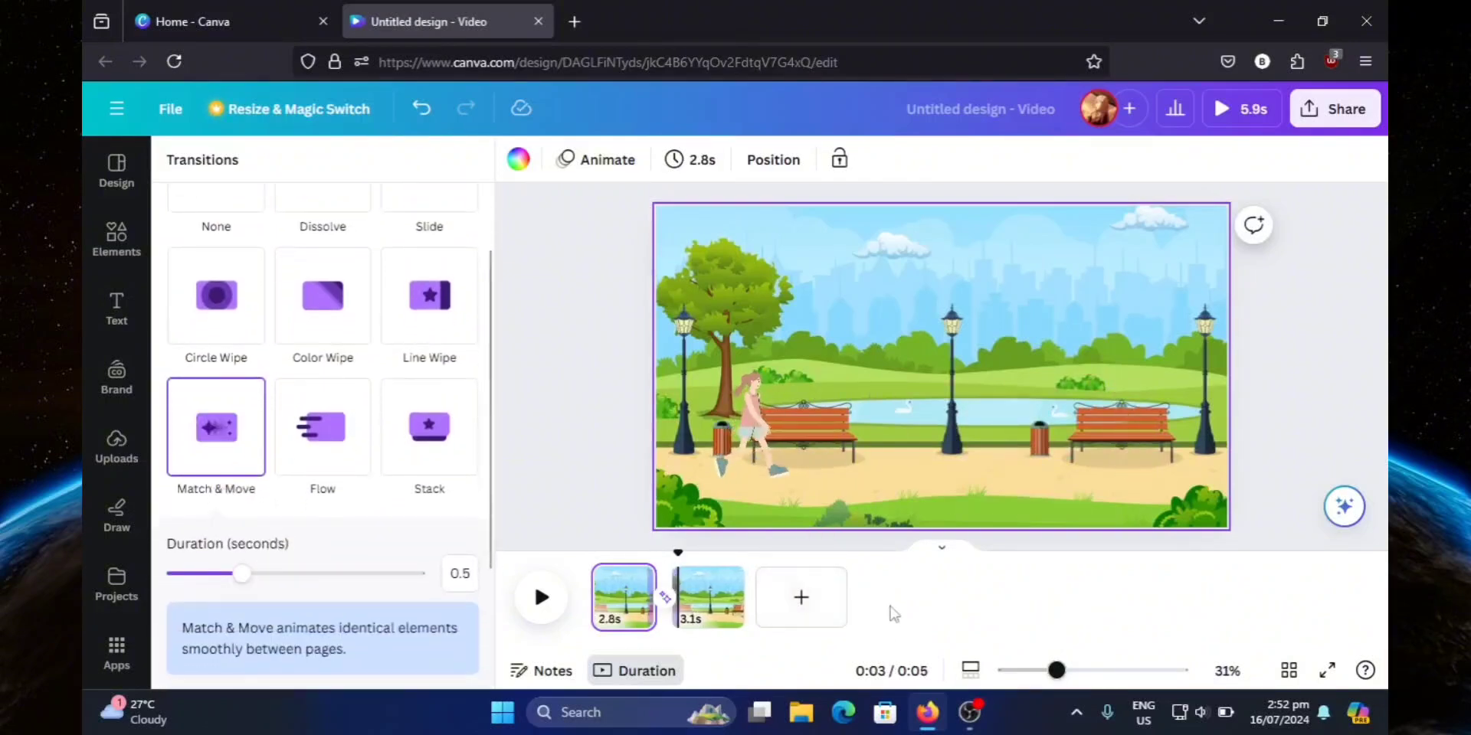
left_click(540, 608)
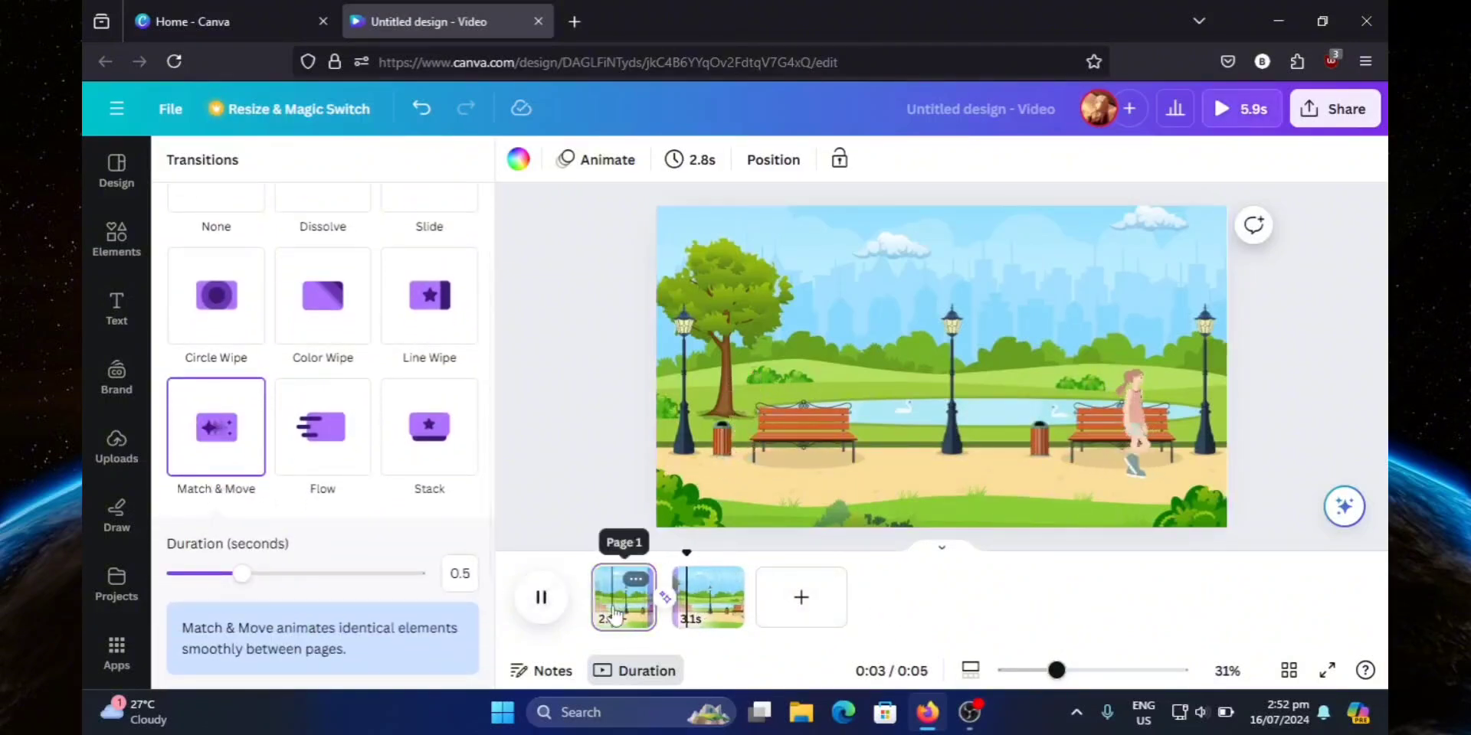
Step: Set the Match & Move transition's duration to 1.3 seconds and play the video again from the first page
left_click(601, 605)
left_click(540, 600)
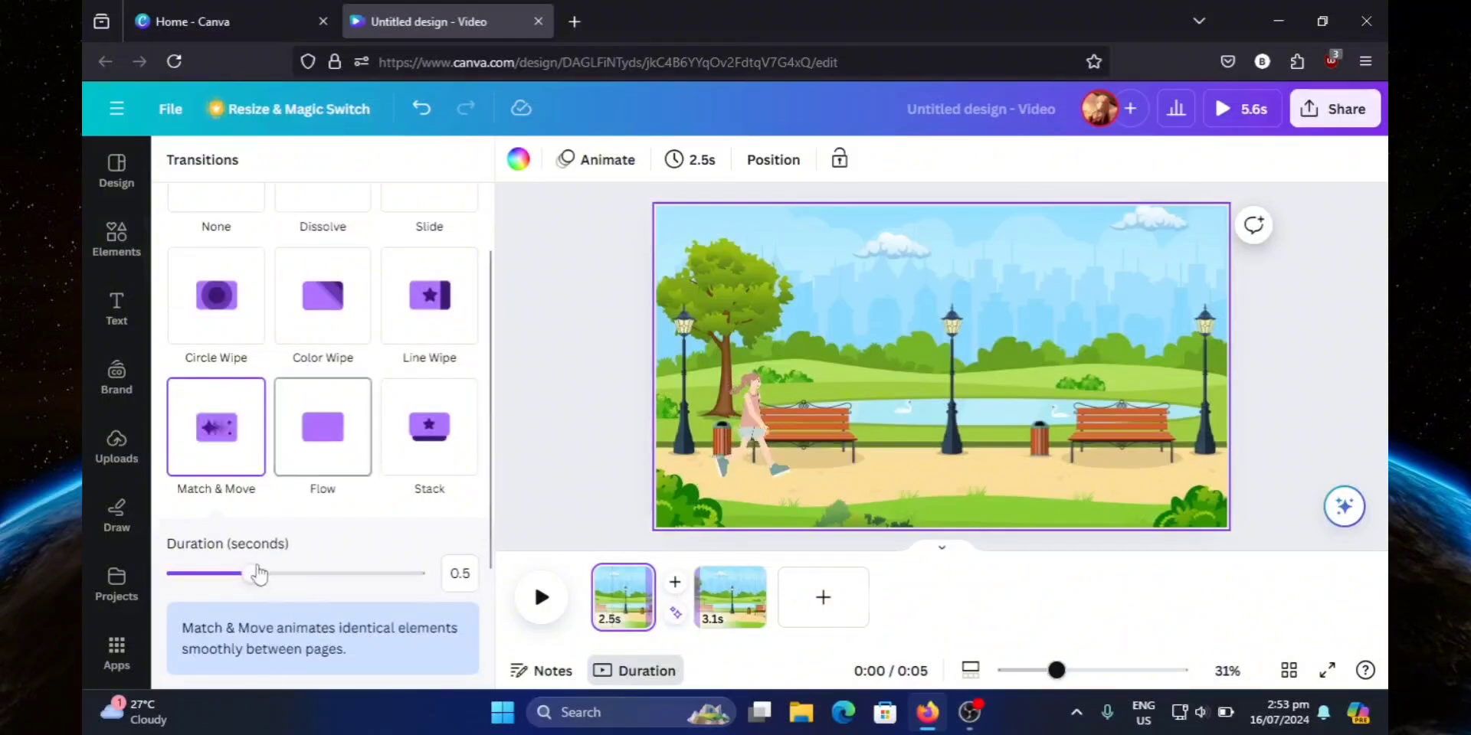
left_click_drag(255, 576, 401, 575)
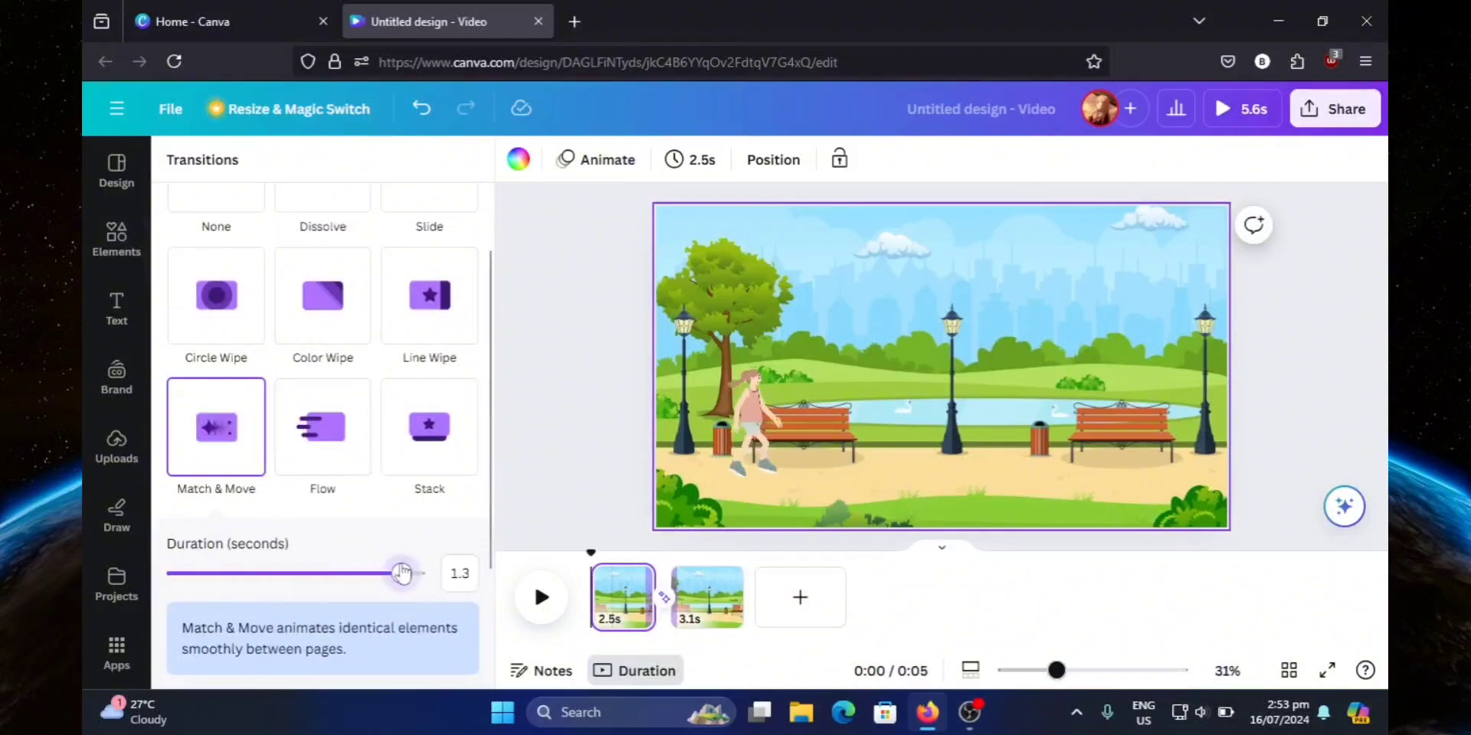
left_click(542, 599)
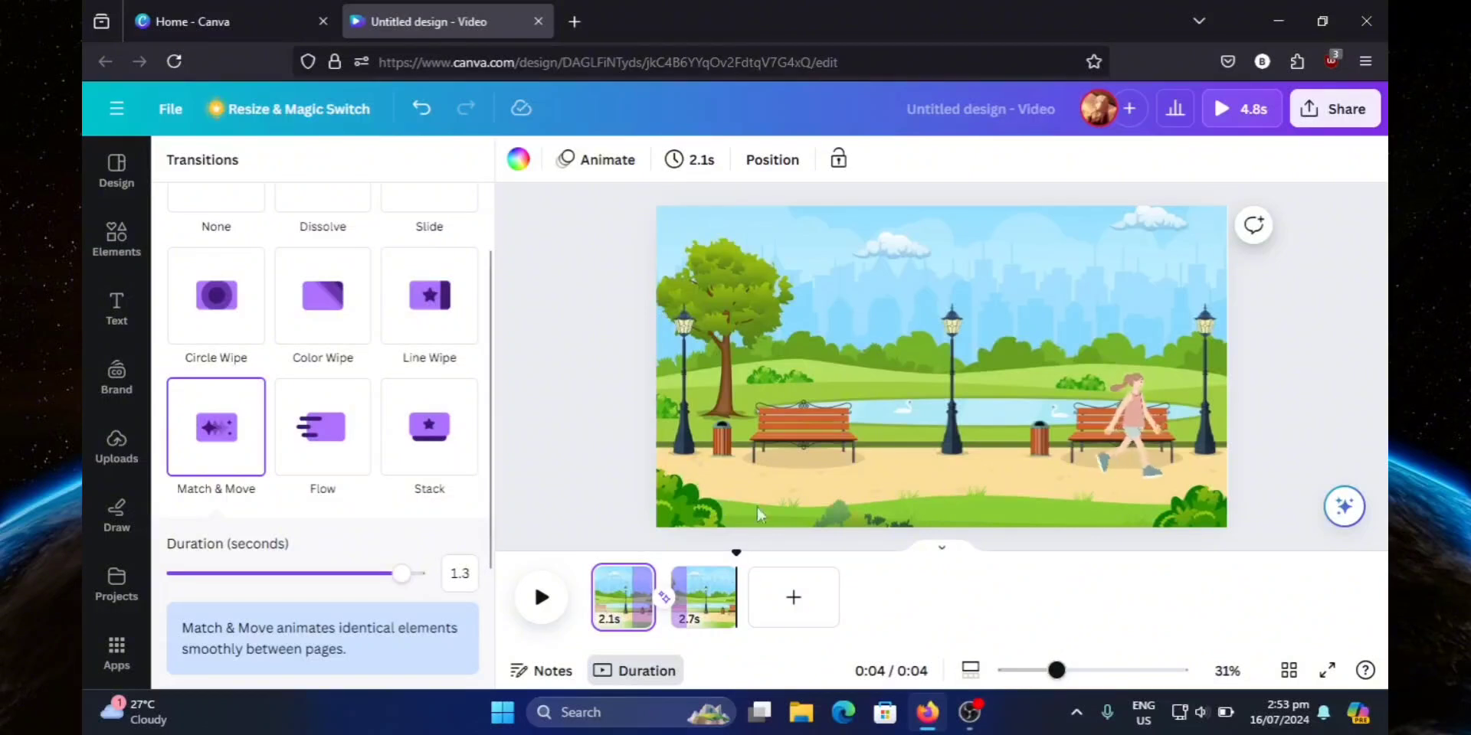
Step: Add a blank third page after the park pages and browse the graphics for "city background"
left_click(793, 598)
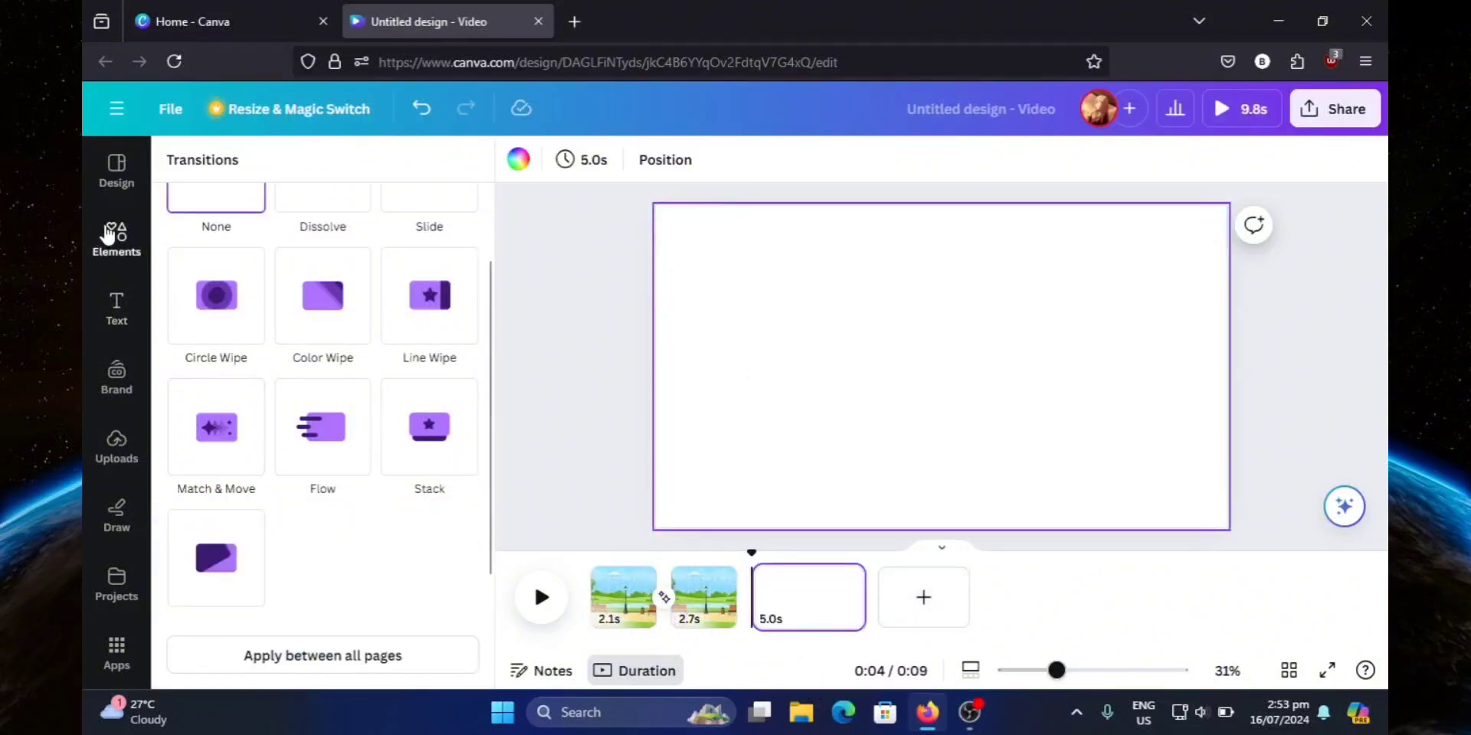
left_click(114, 236)
left_click(312, 161)
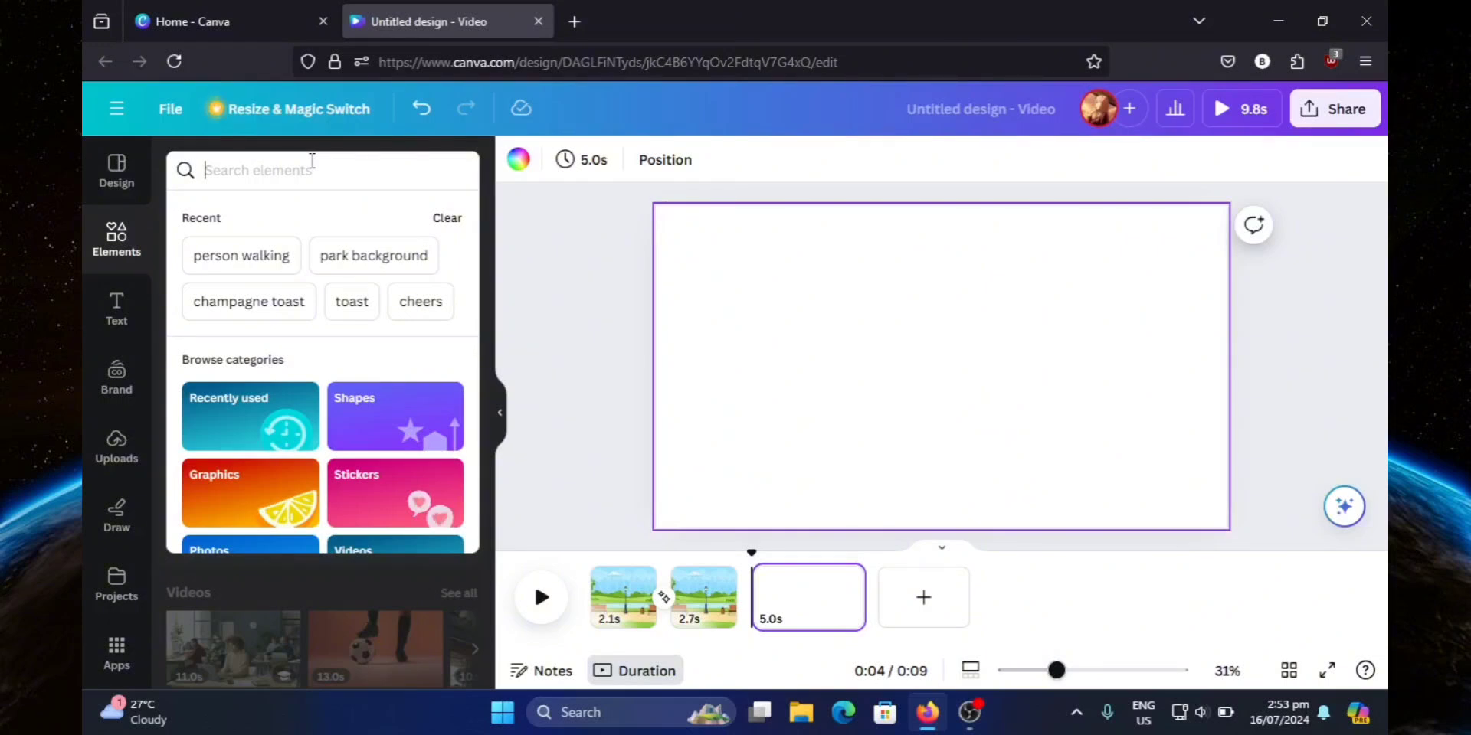
type("city b")
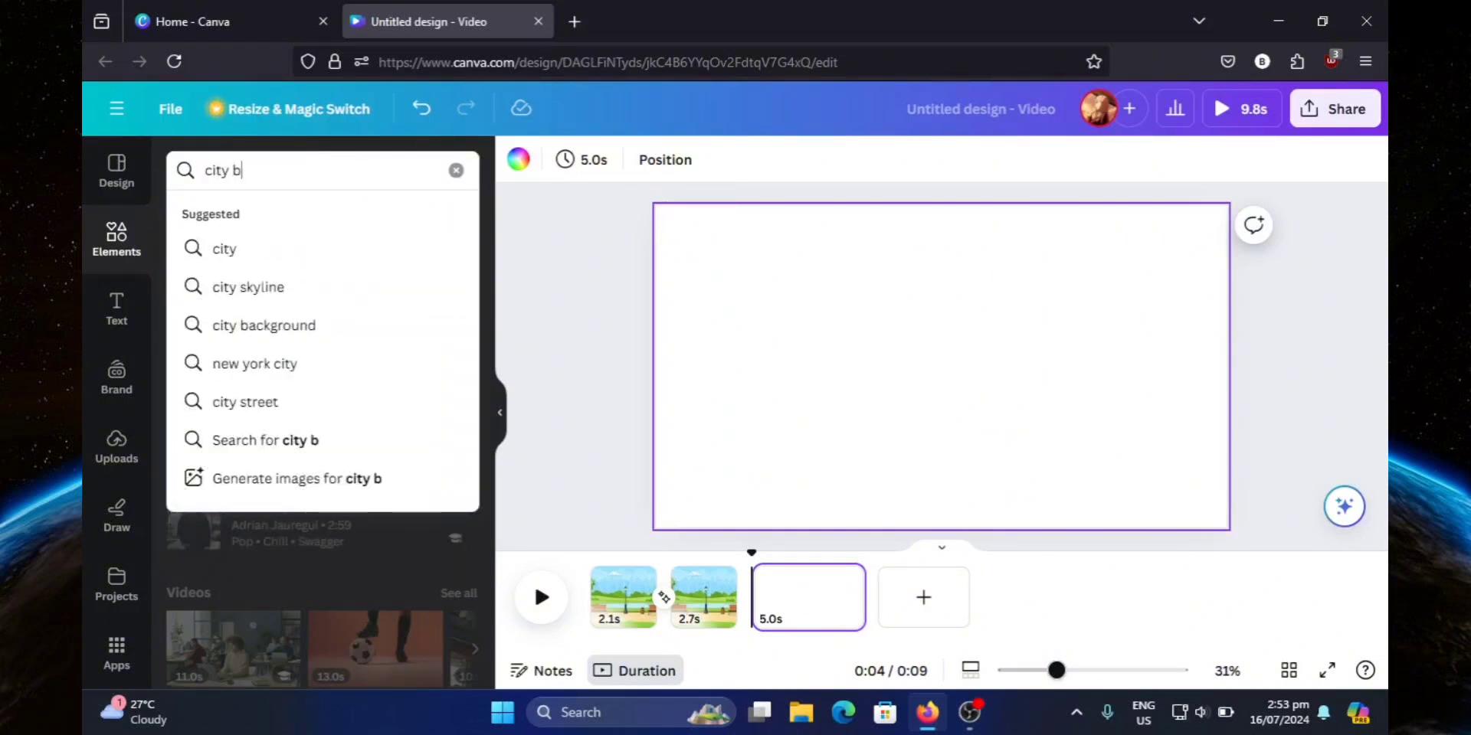
type("ackground")
key("Return")
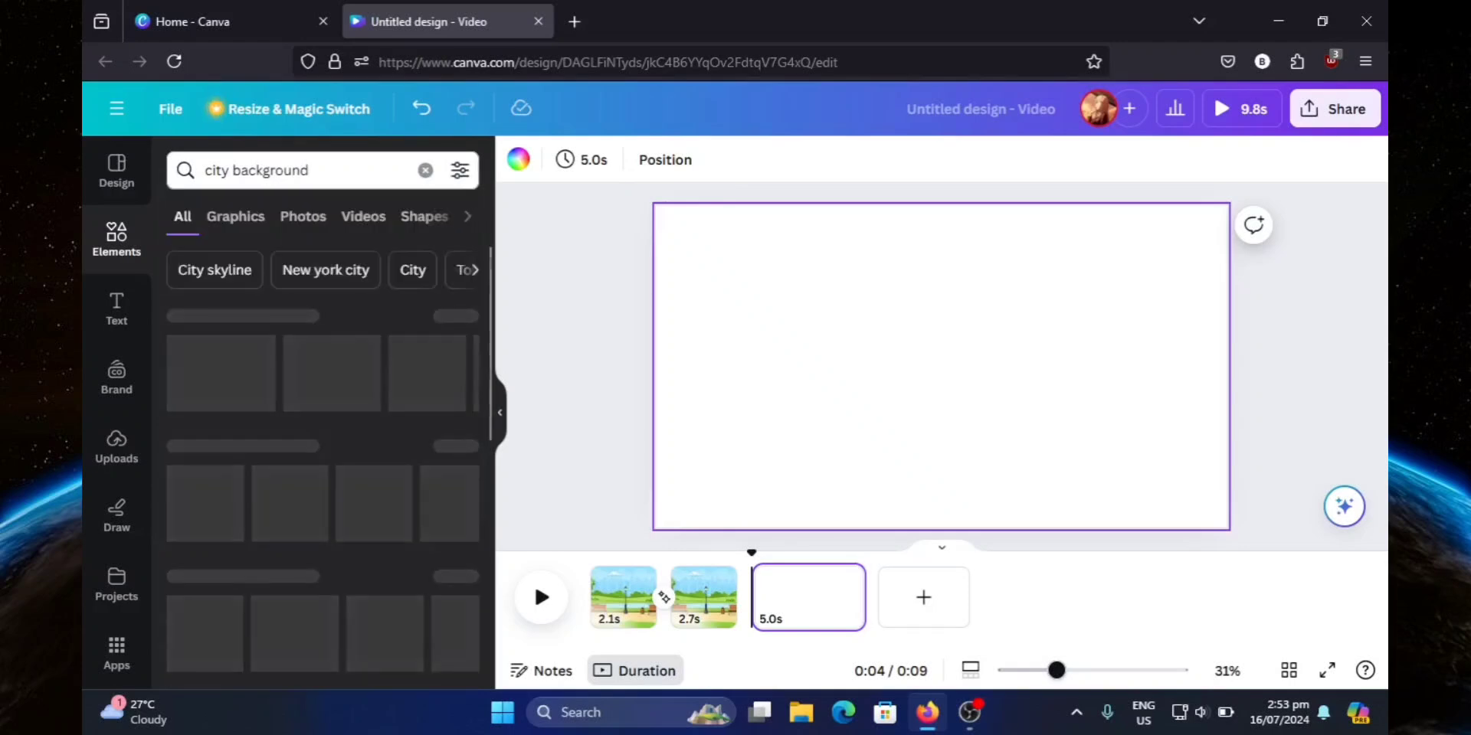
left_click(224, 230)
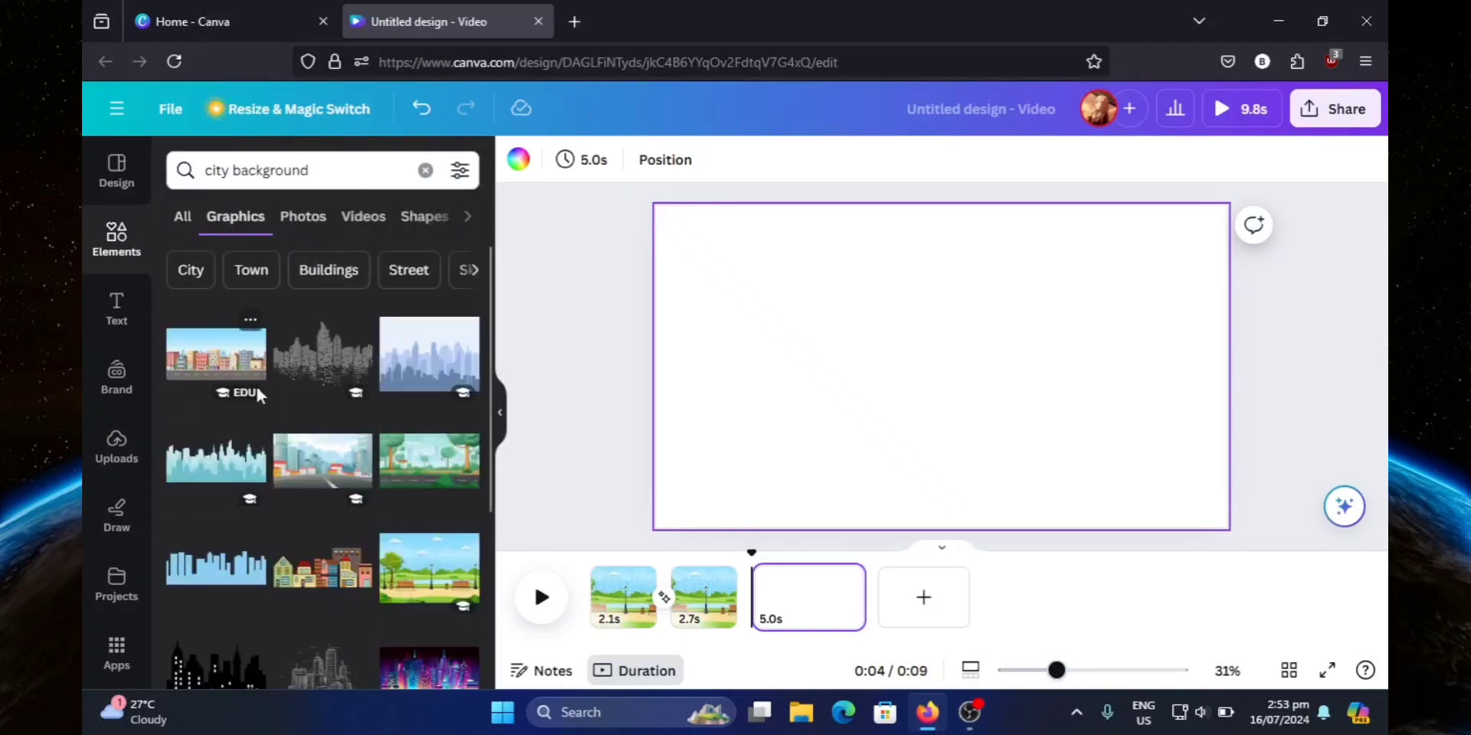
scroll(322, 383, "down", 3)
scroll(352, 384, "up", 3)
Step: Search the graphics for "restaurant background" and add the coffee bar illustration with the wooden counter to the third page
left_click(425, 170)
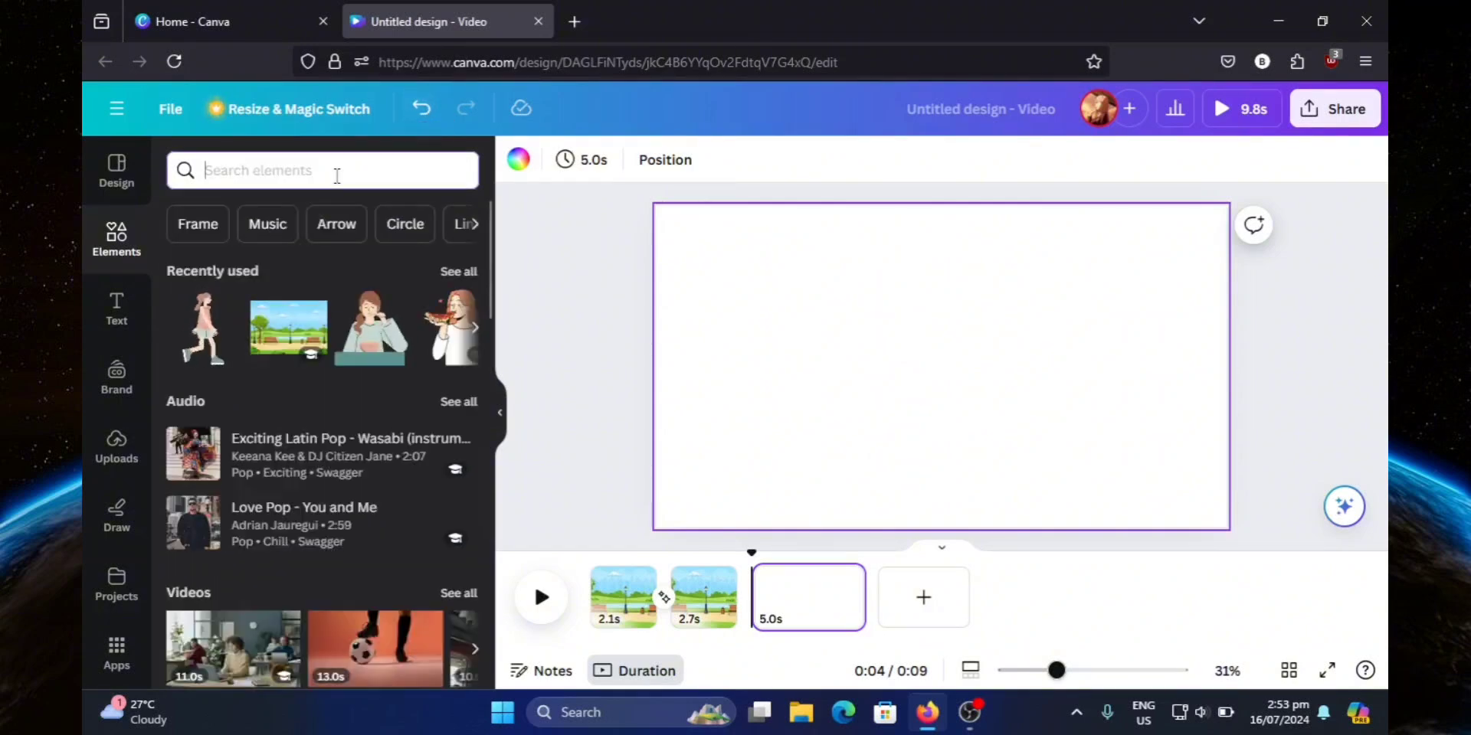
type("restaurant bac")
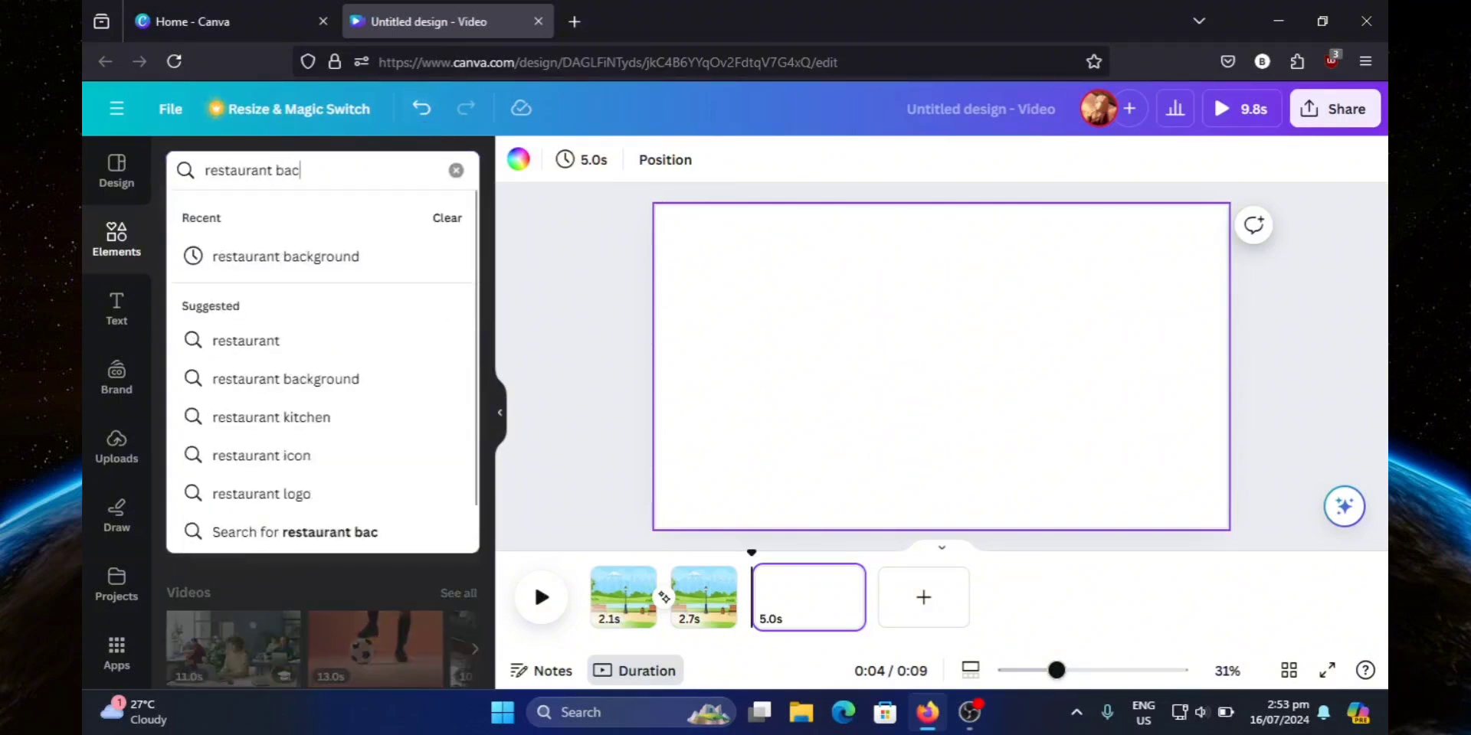
type("kgorund")
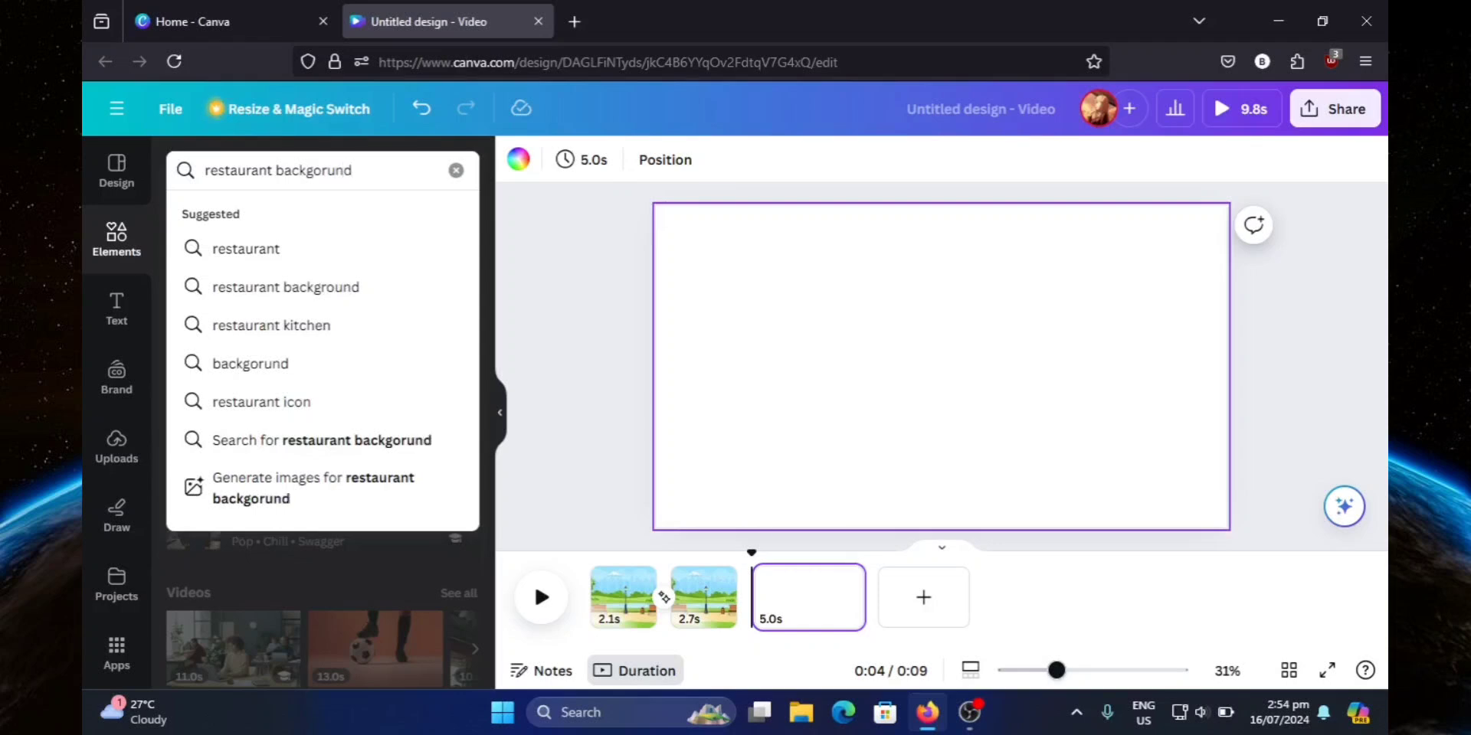
key("BackSpace")
key("BackSpace")
key("BackSpace")
type("round")
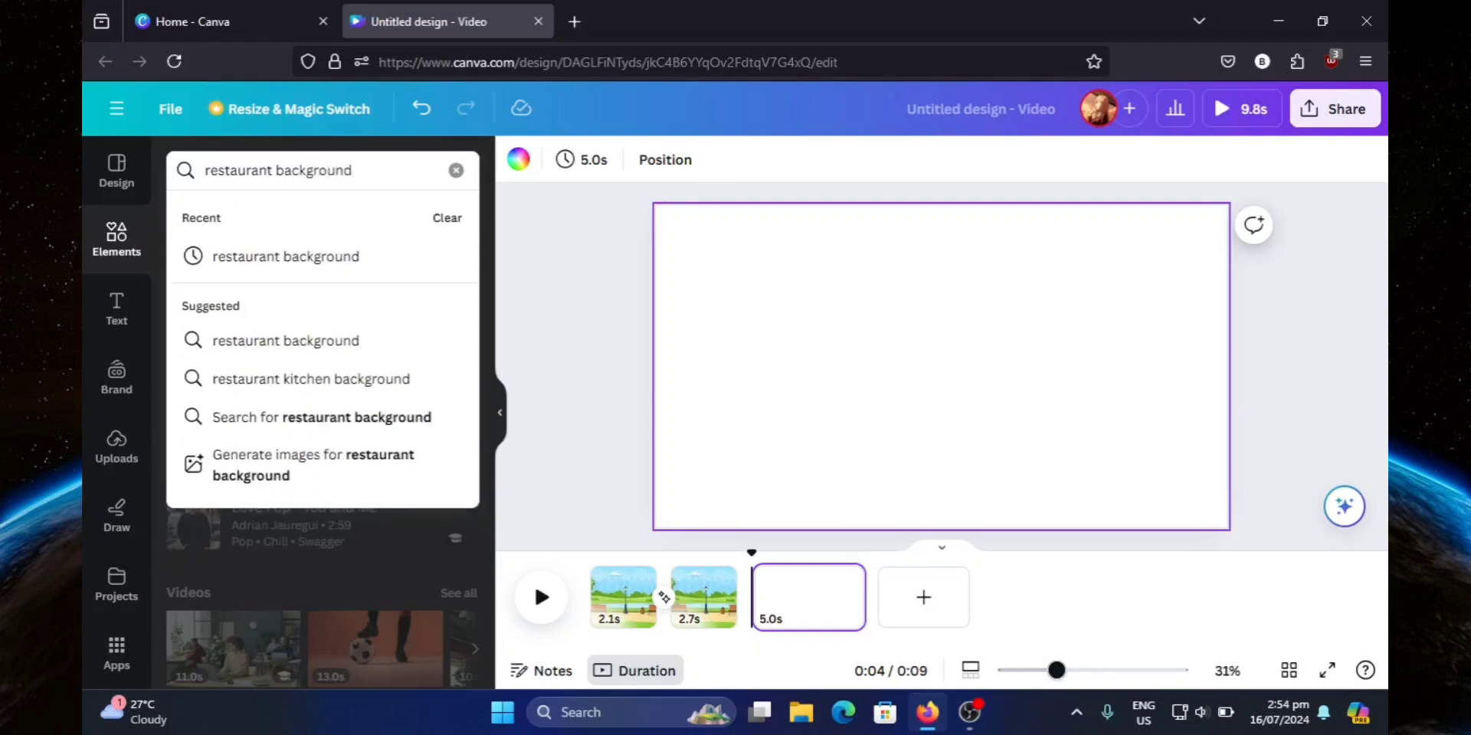
key("Return")
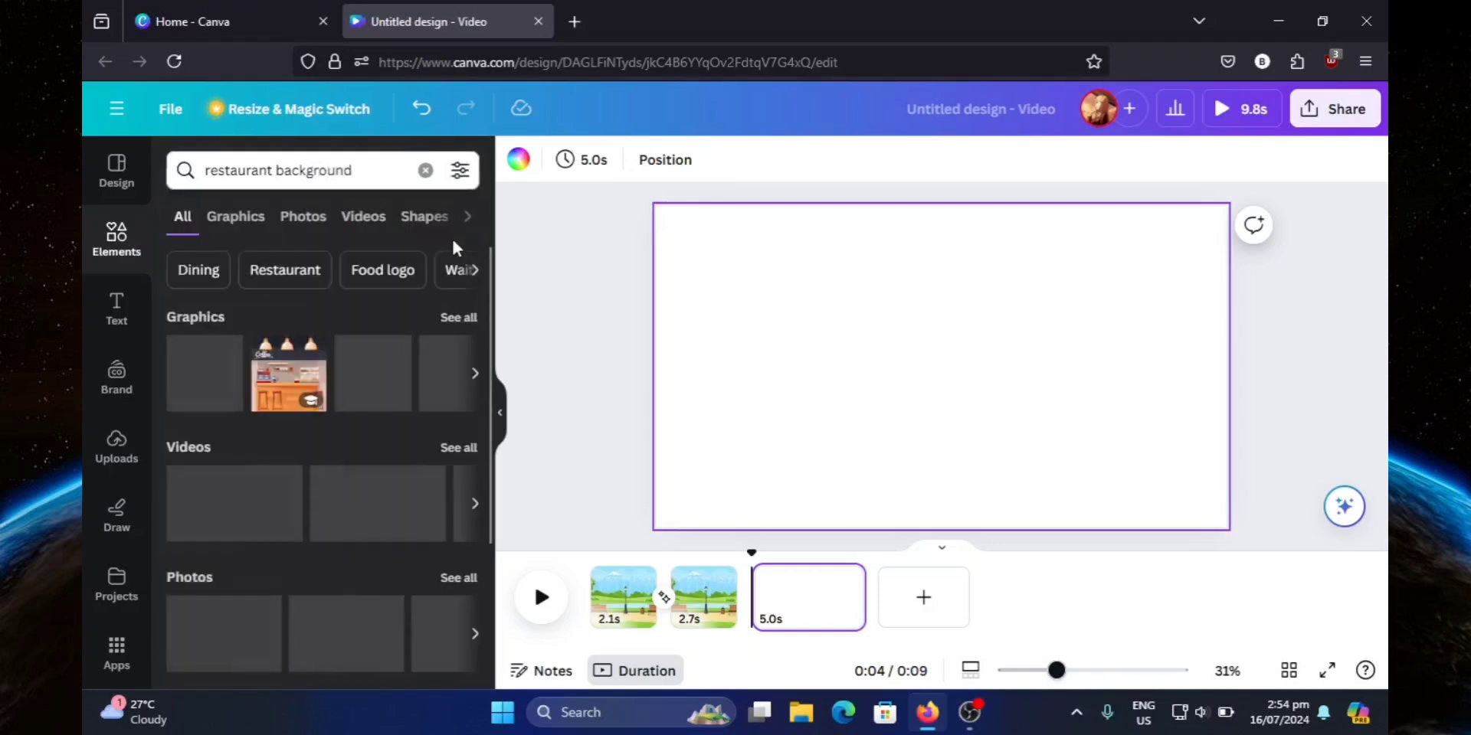
left_click(234, 220)
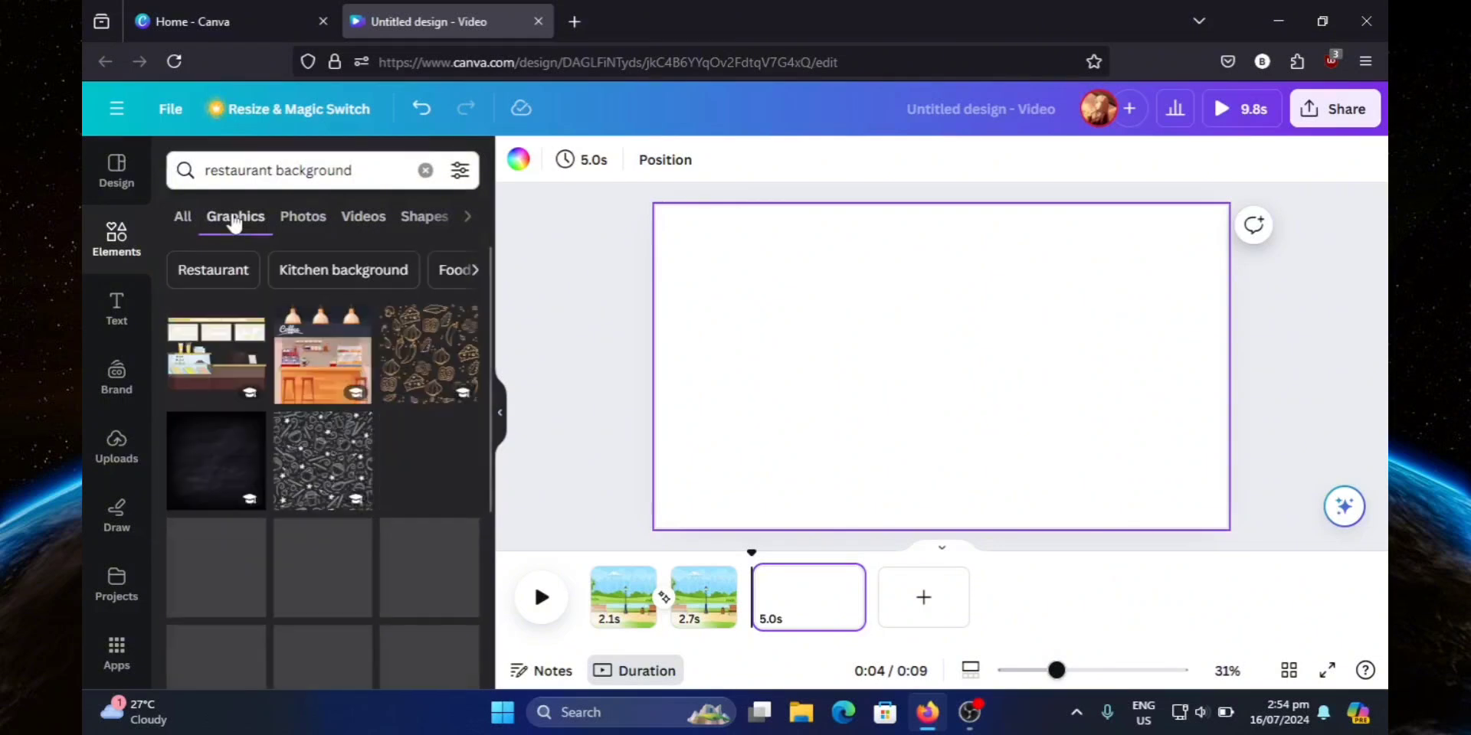
scroll(413, 358, "down", 2)
scroll(429, 429, "down", 3)
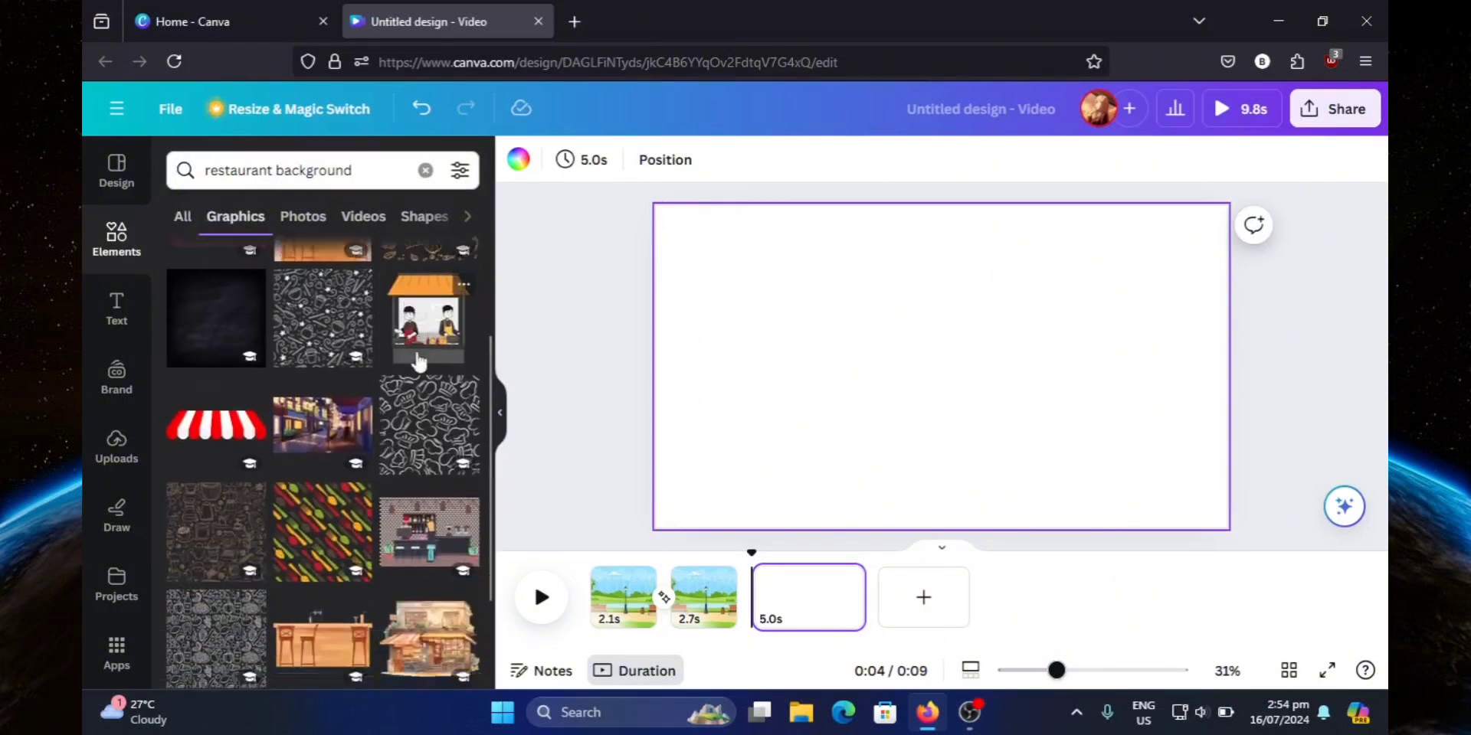
scroll(439, 553, "up", 5)
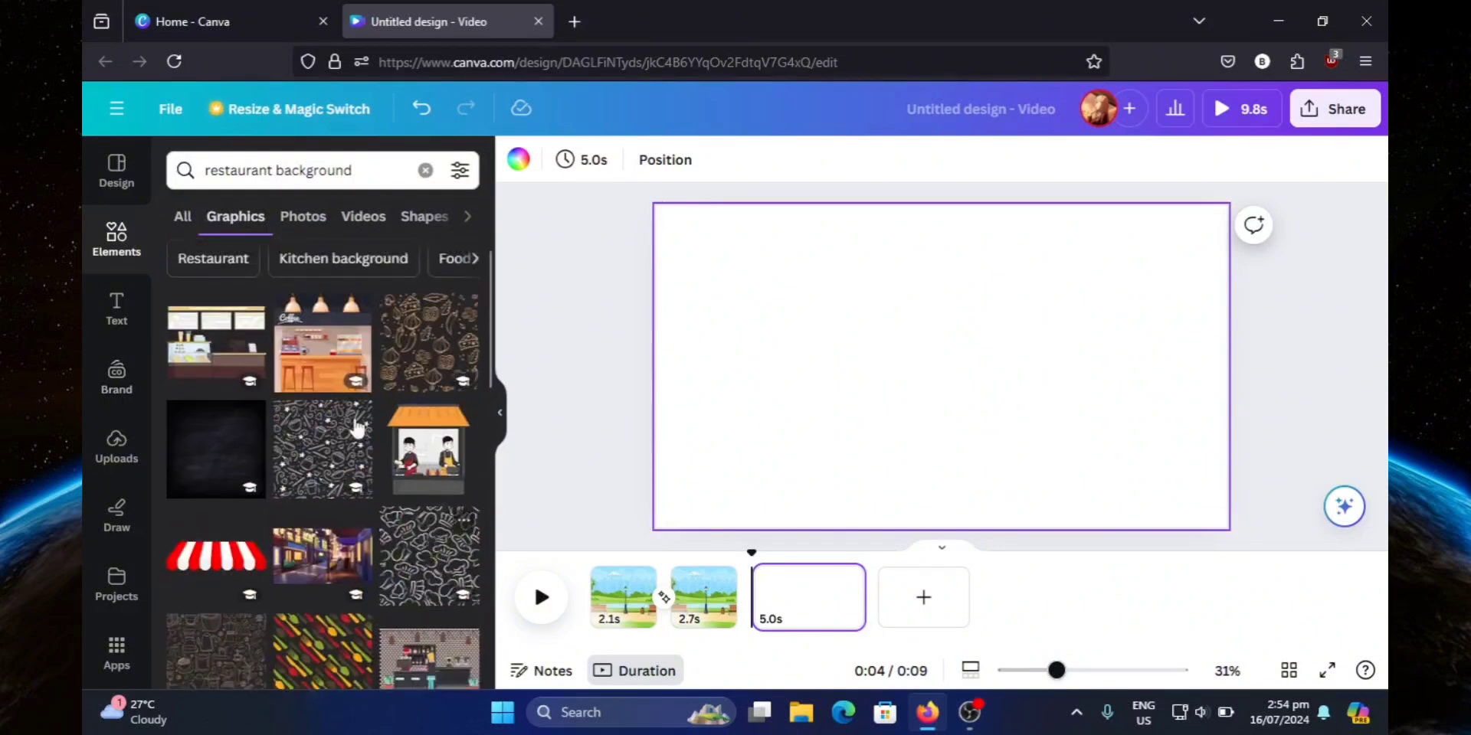
left_click(323, 342)
Step: Enlarge and reposition the coffee bar illustration so it covers the whole page with the counter and stools in view
left_click_drag(1008, 429, 960, 295)
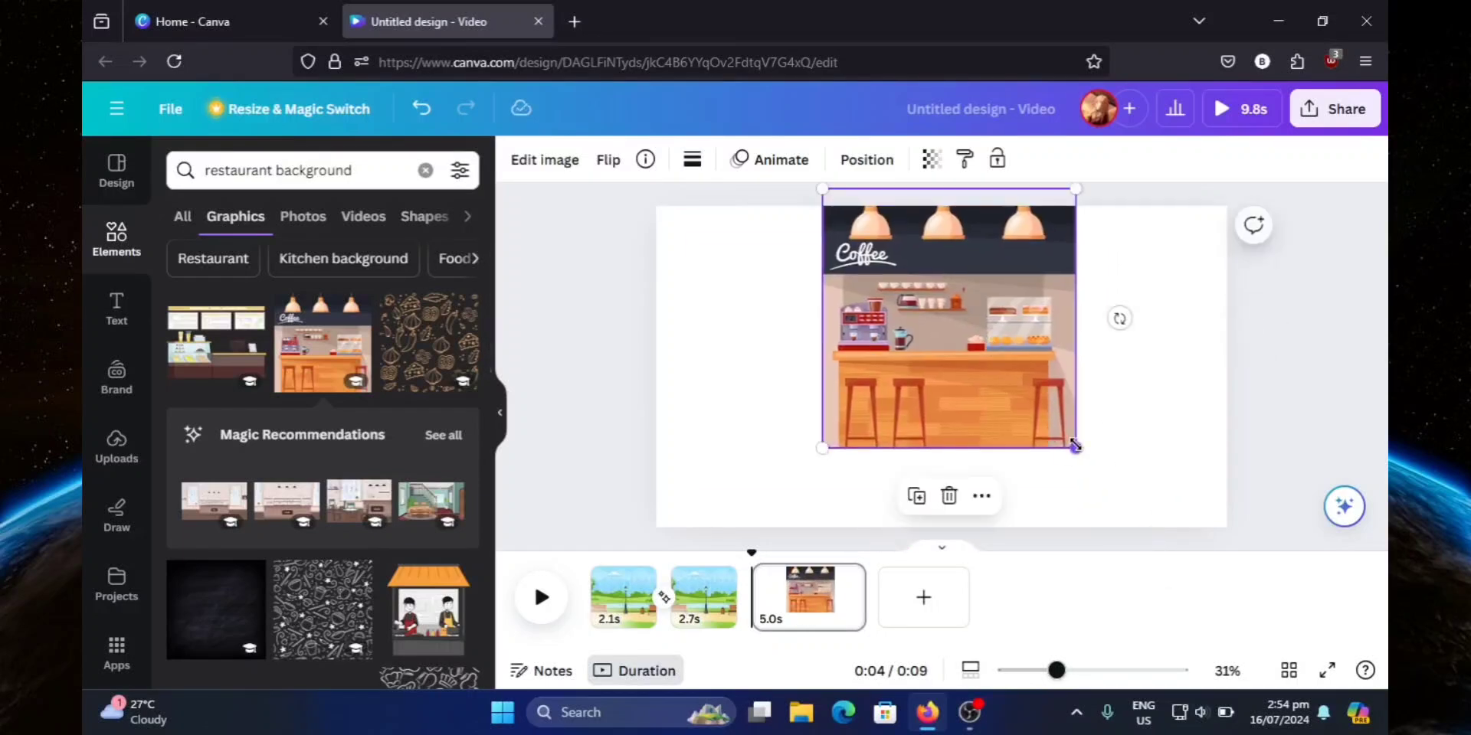
left_click_drag(1076, 446, 1213, 530)
left_click_drag(1012, 412, 895, 321)
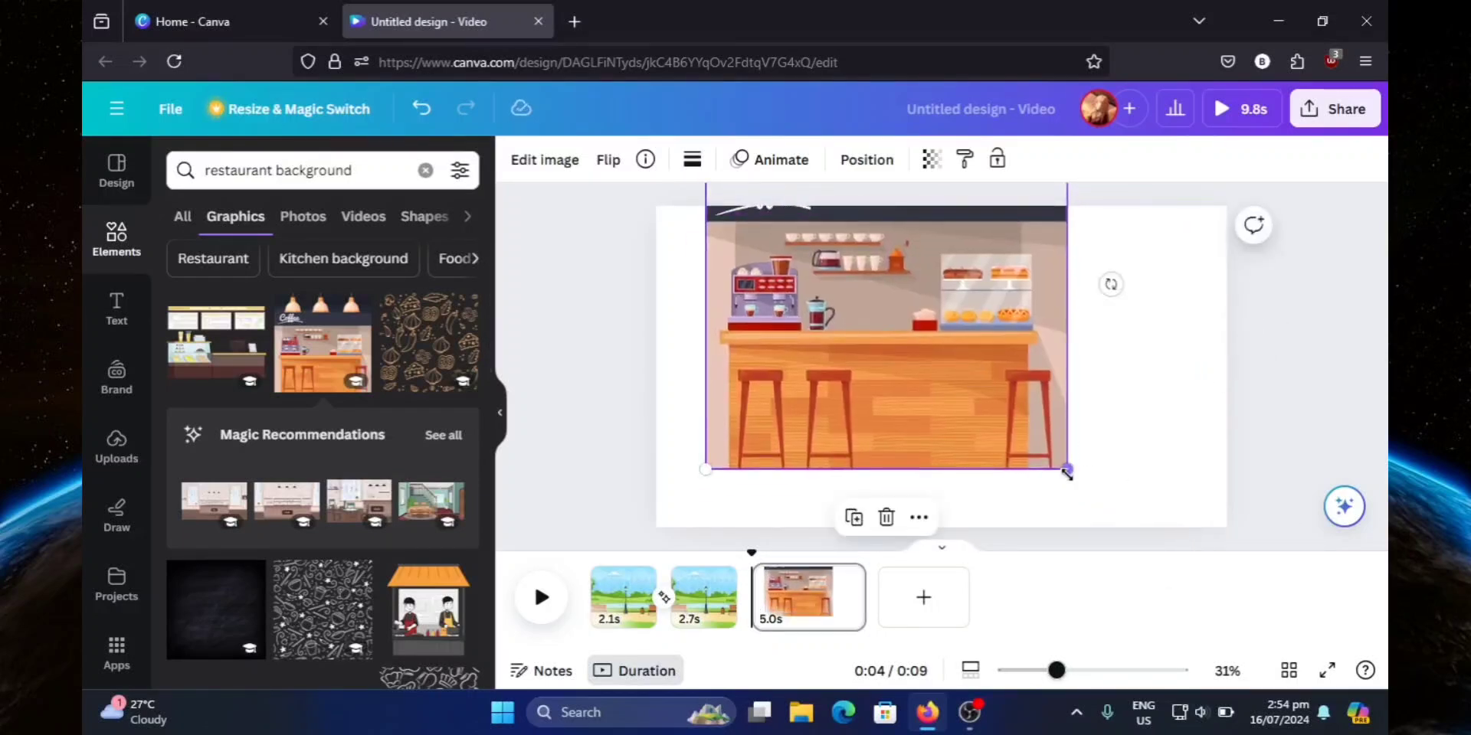
left_click_drag(1067, 473, 1074, 439)
left_click_drag(1191, 540, 1221, 533)
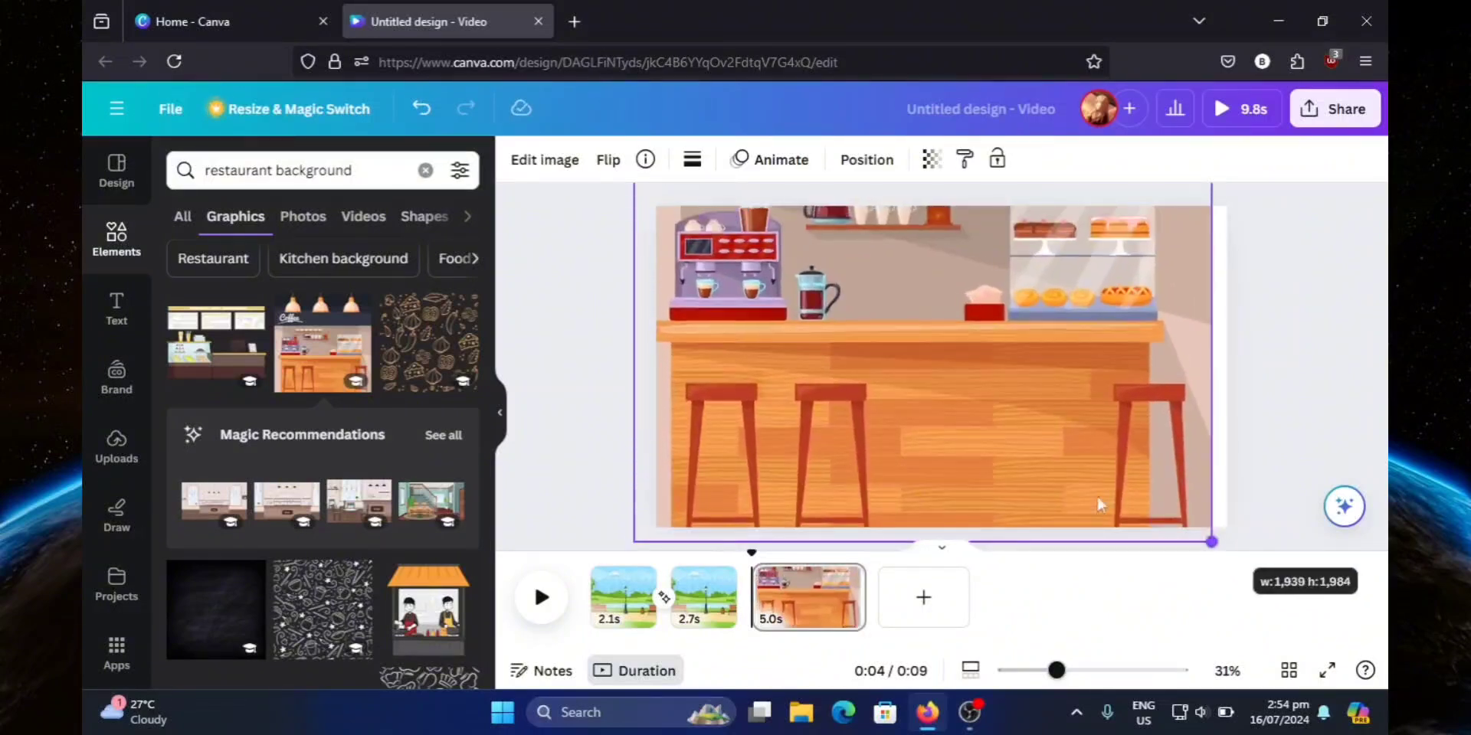
mouse_move(1057, 471)
left_mouse_down()
mouse_move(1090, 480)
mouse_move(1072, 461)
left_mouse_up()
left_click(1263, 400)
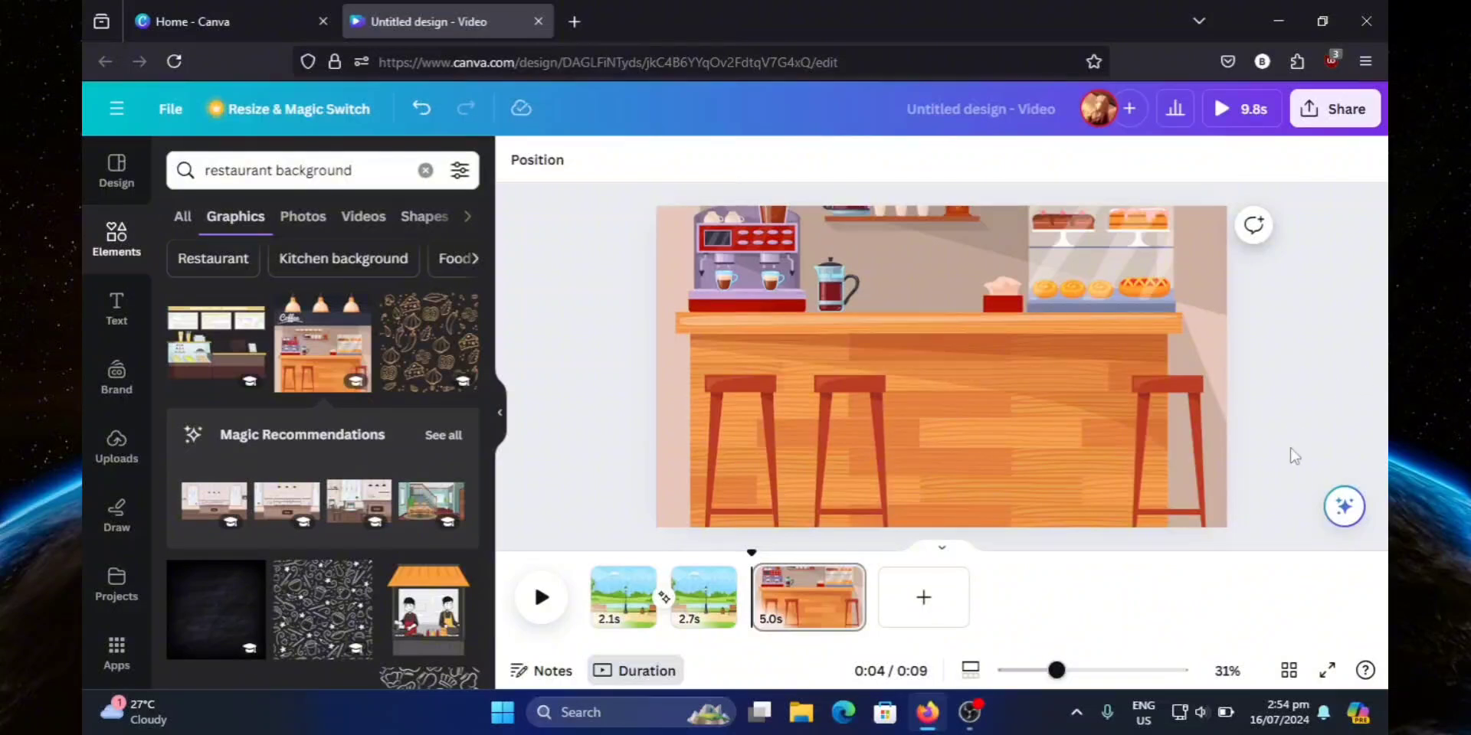
Step: Search the graphics for "drinking water" and add the animated man in the dark green sweater to the café page
left_click(424, 172)
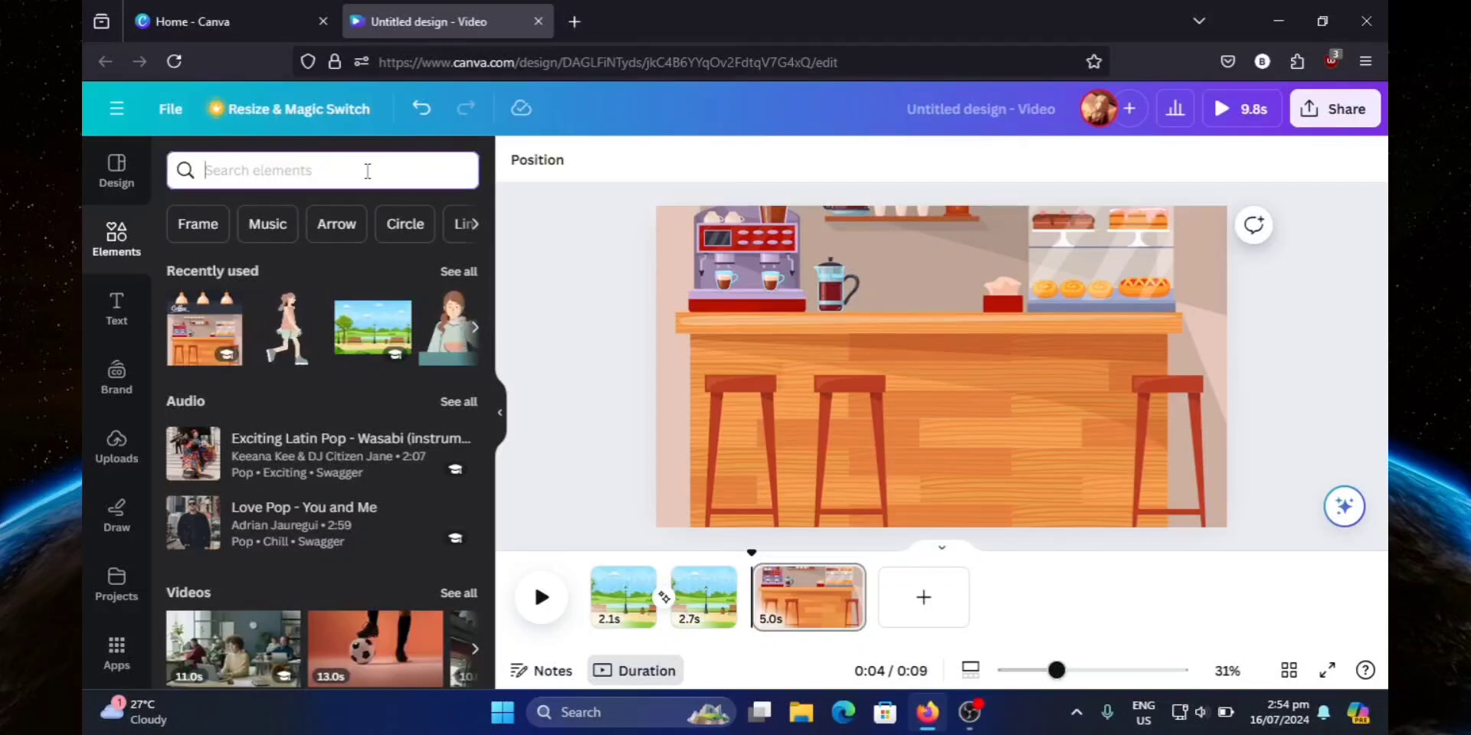
type("drinki")
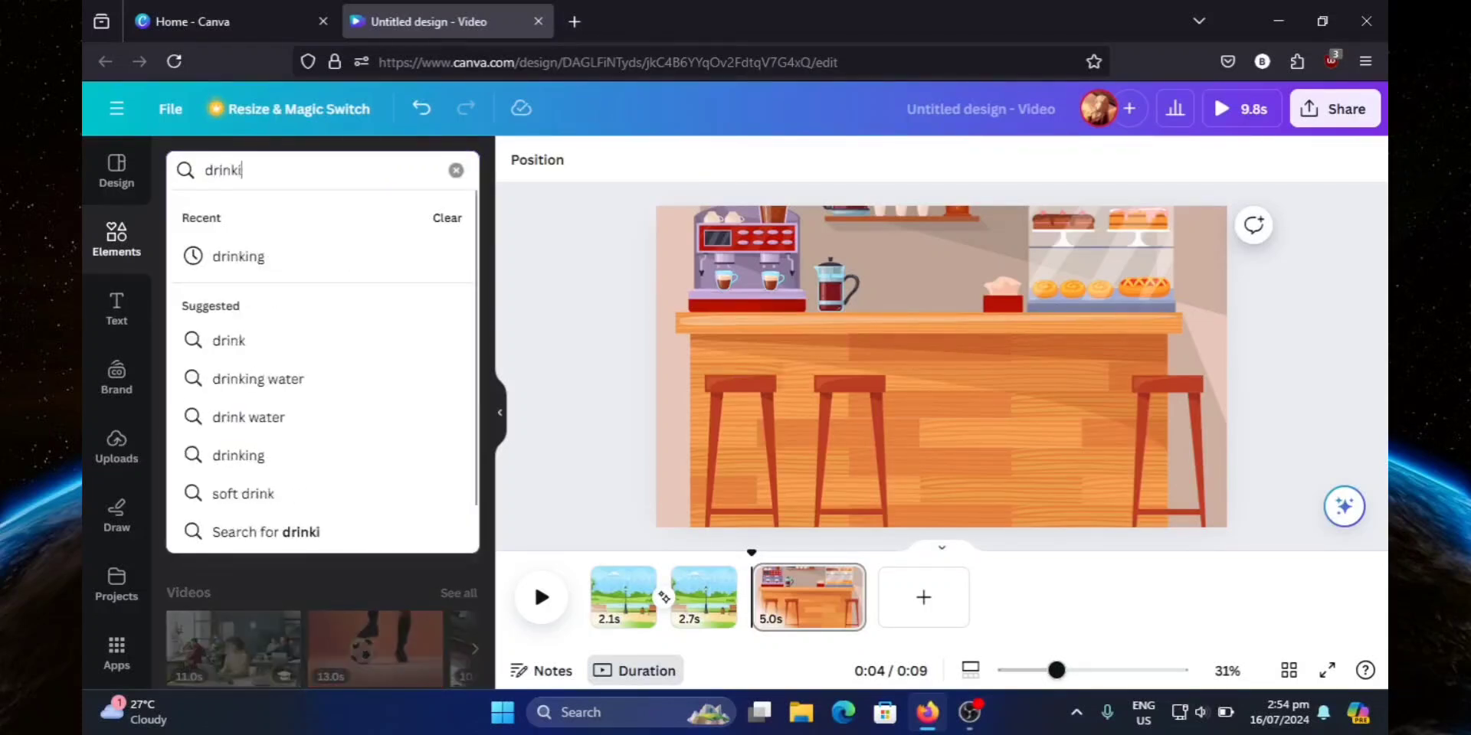
type("ng water")
key("Return")
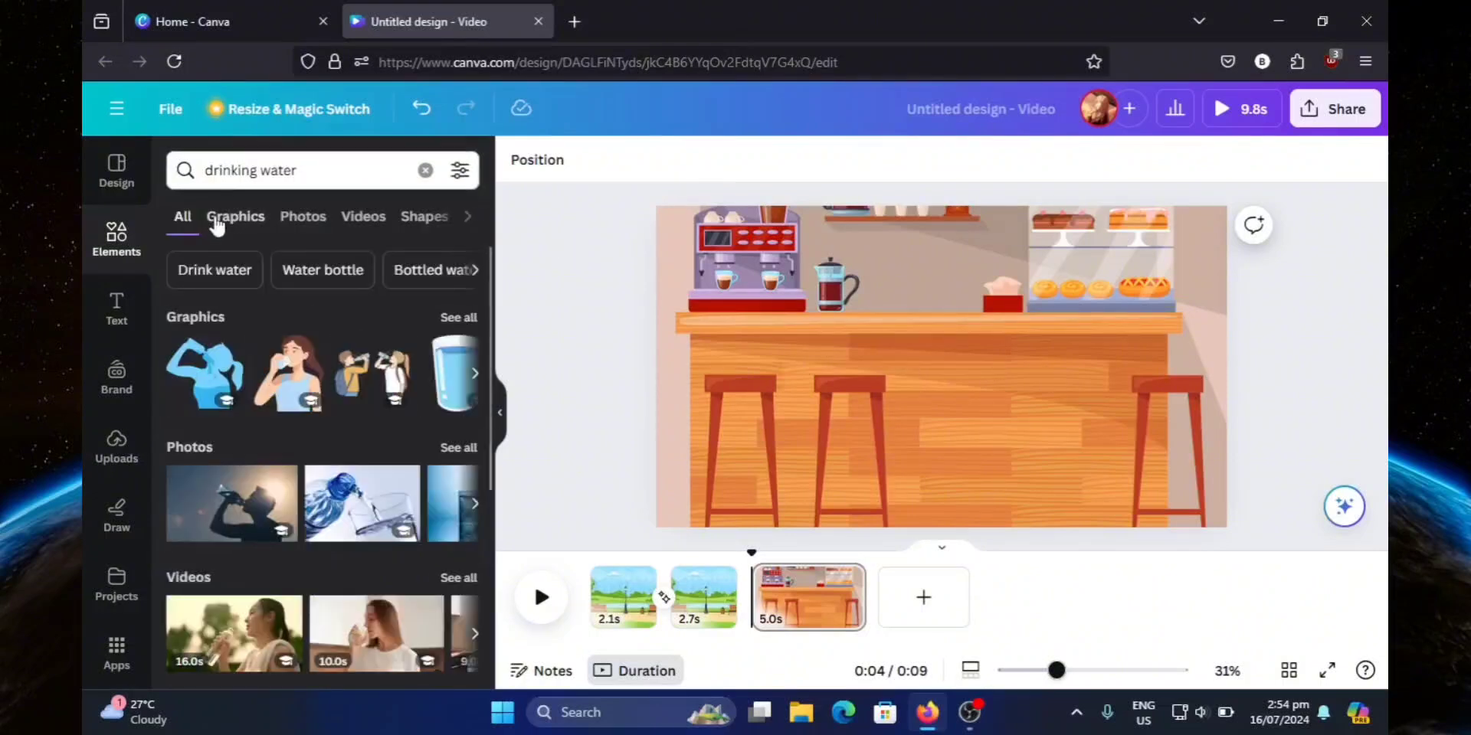
left_click(217, 222)
scroll(324, 507, "down", 2)
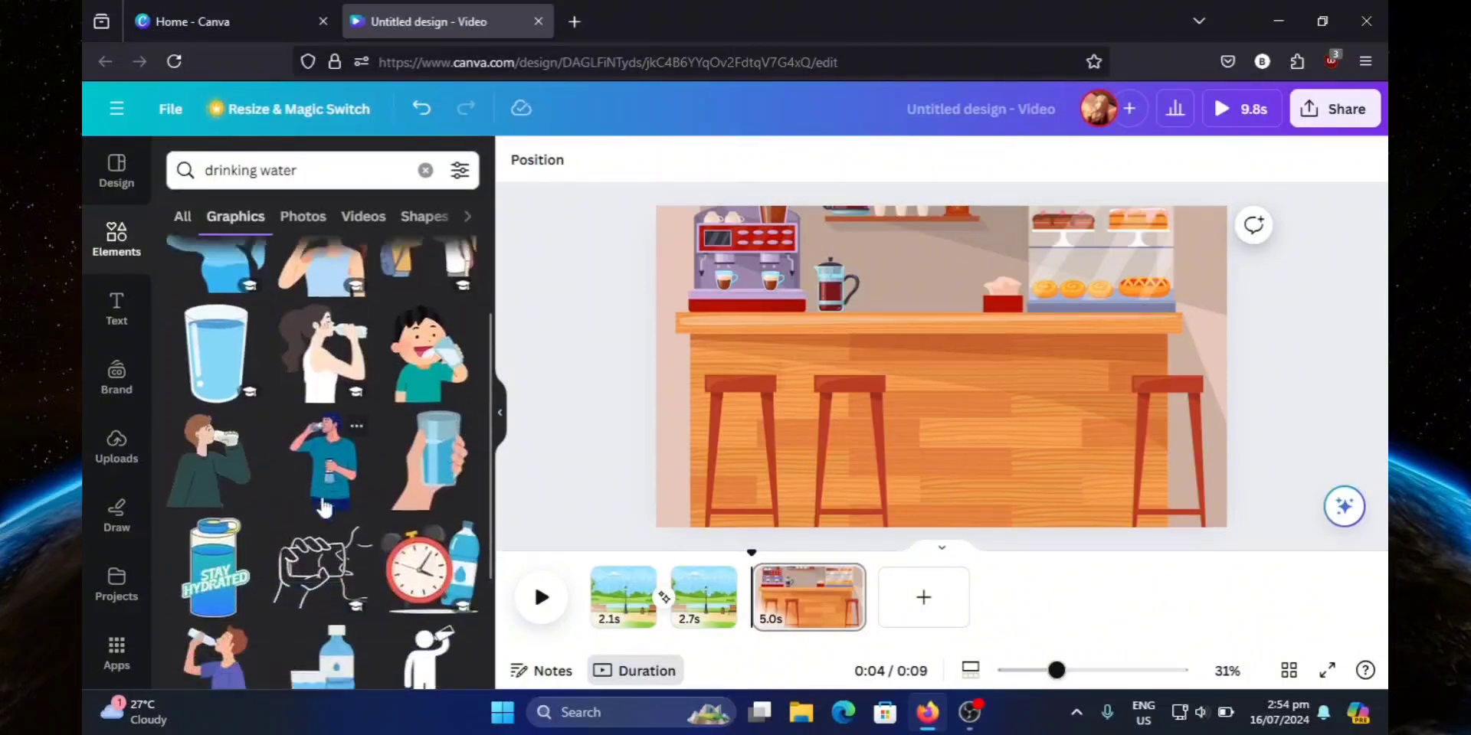
scroll(324, 507, "down", 2)
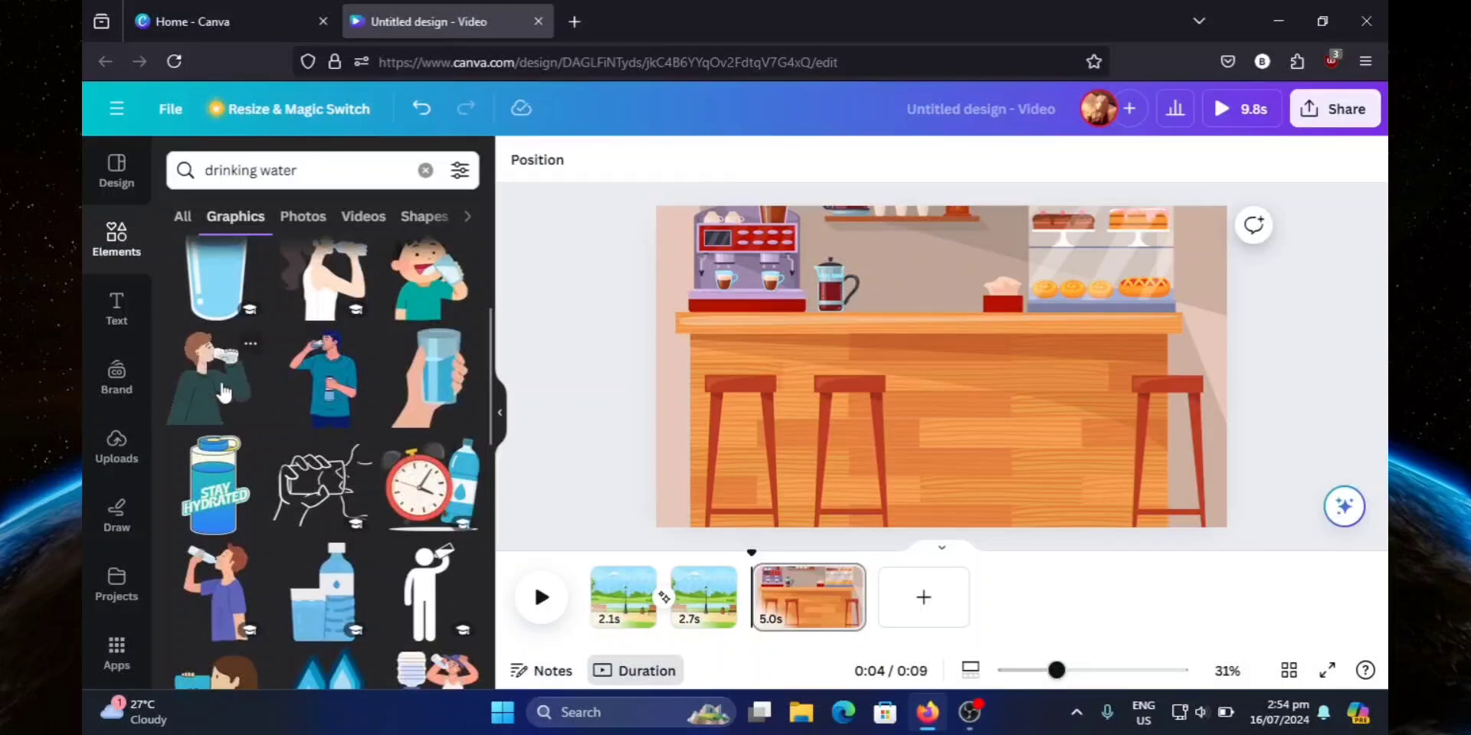
scroll(201, 388, "down", 2)
scroll(189, 320, "up", 1)
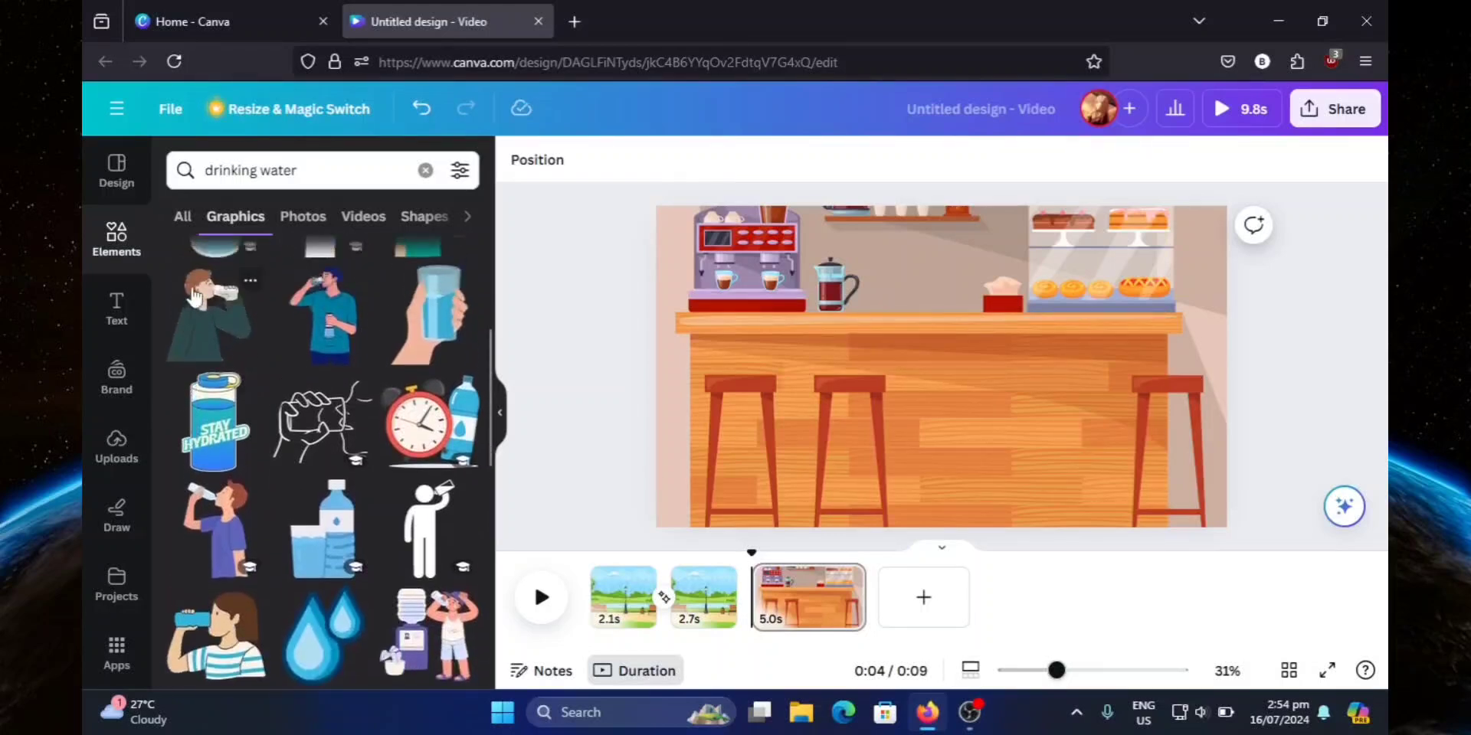
left_click(198, 306)
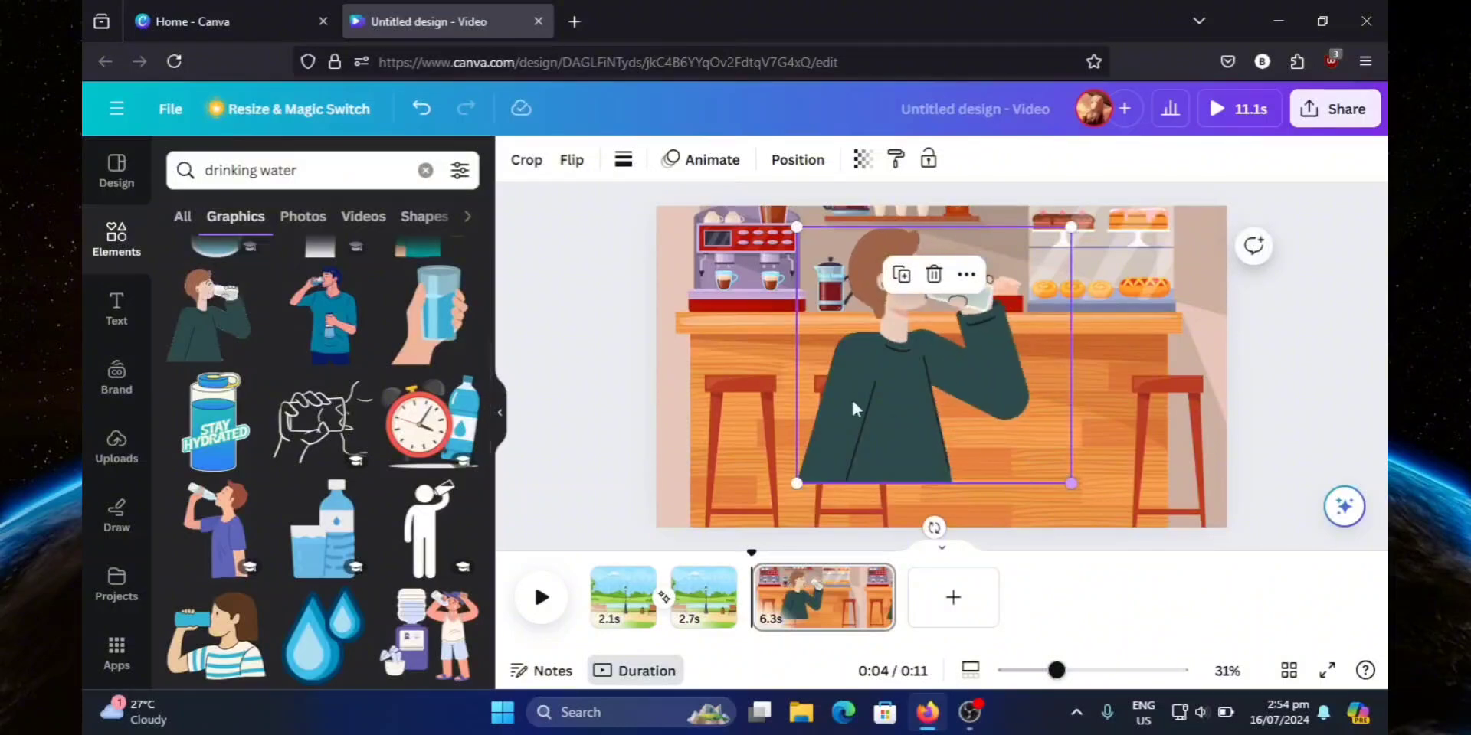
Step: Resize the drinking man slightly and place him at the page's lower edge, right of centre in front of the counter
left_click_drag(875, 429, 965, 370)
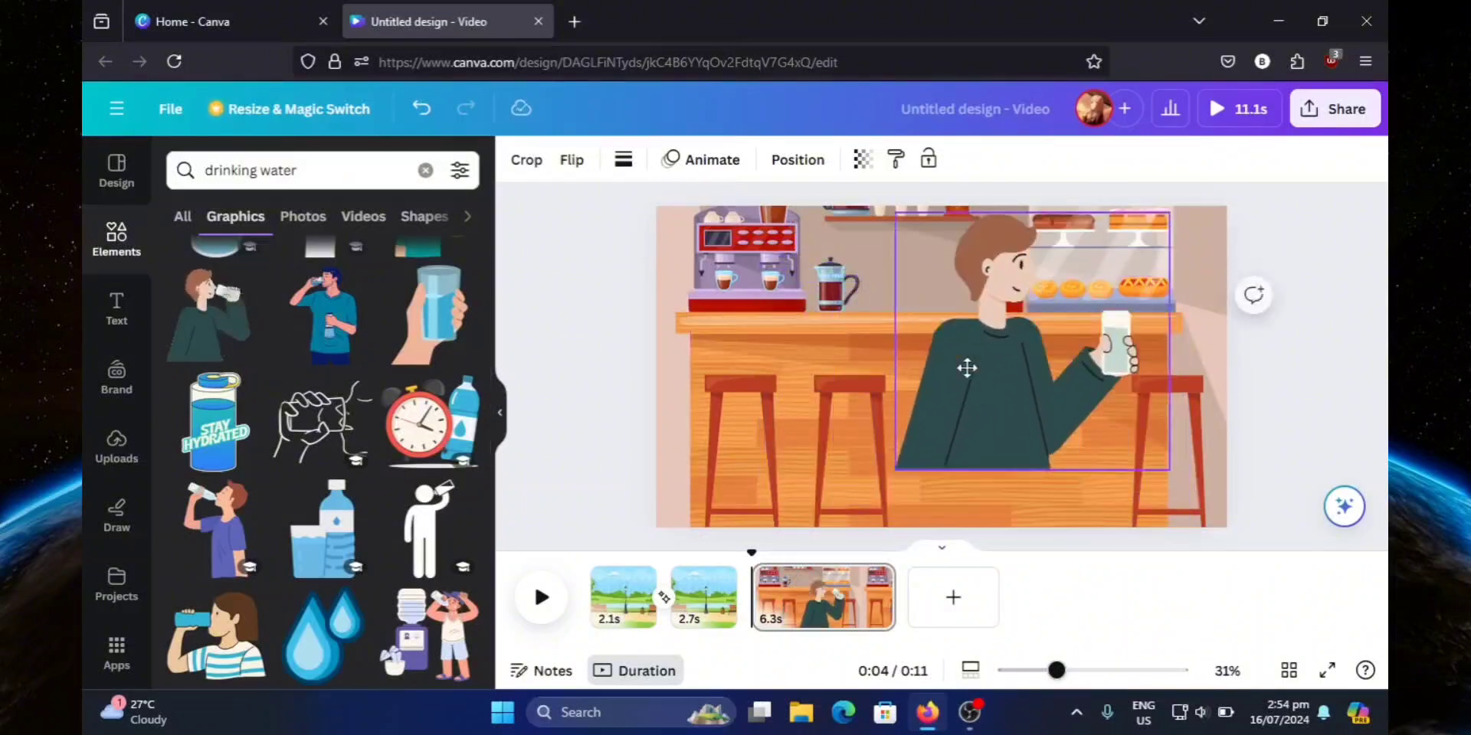
left_click_drag(1173, 470, 1130, 433)
mouse_move(1000, 334)
left_mouse_down()
mouse_move(1018, 437)
mouse_move(1034, 427)
mouse_move(991, 421)
mouse_move(989, 345)
left_mouse_up()
left_click_drag(1110, 446, 1149, 484)
left_click_drag(1013, 409, 1033, 452)
left_click(1320, 411)
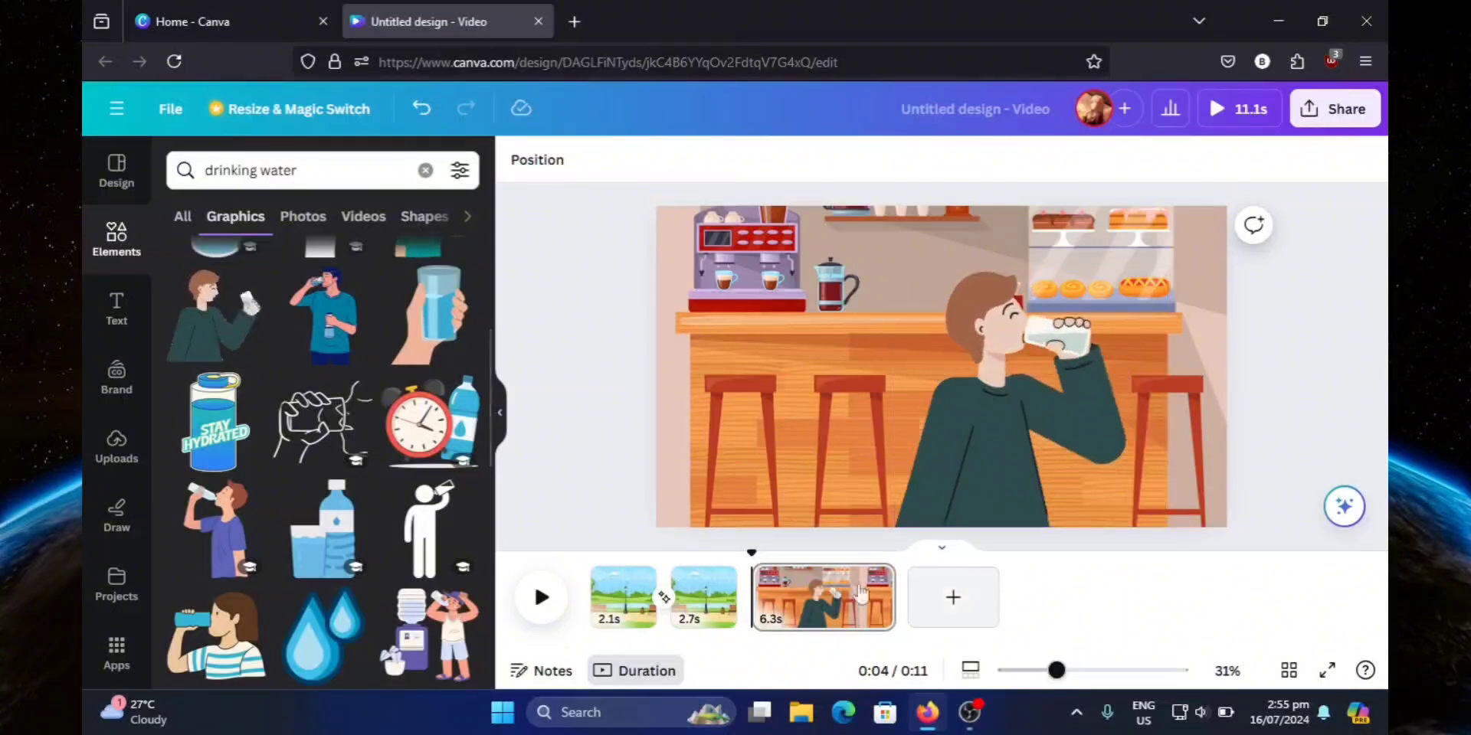
Step: Add a blank fourth page after the café scene and clear the element search for a new query
left_click(953, 599)
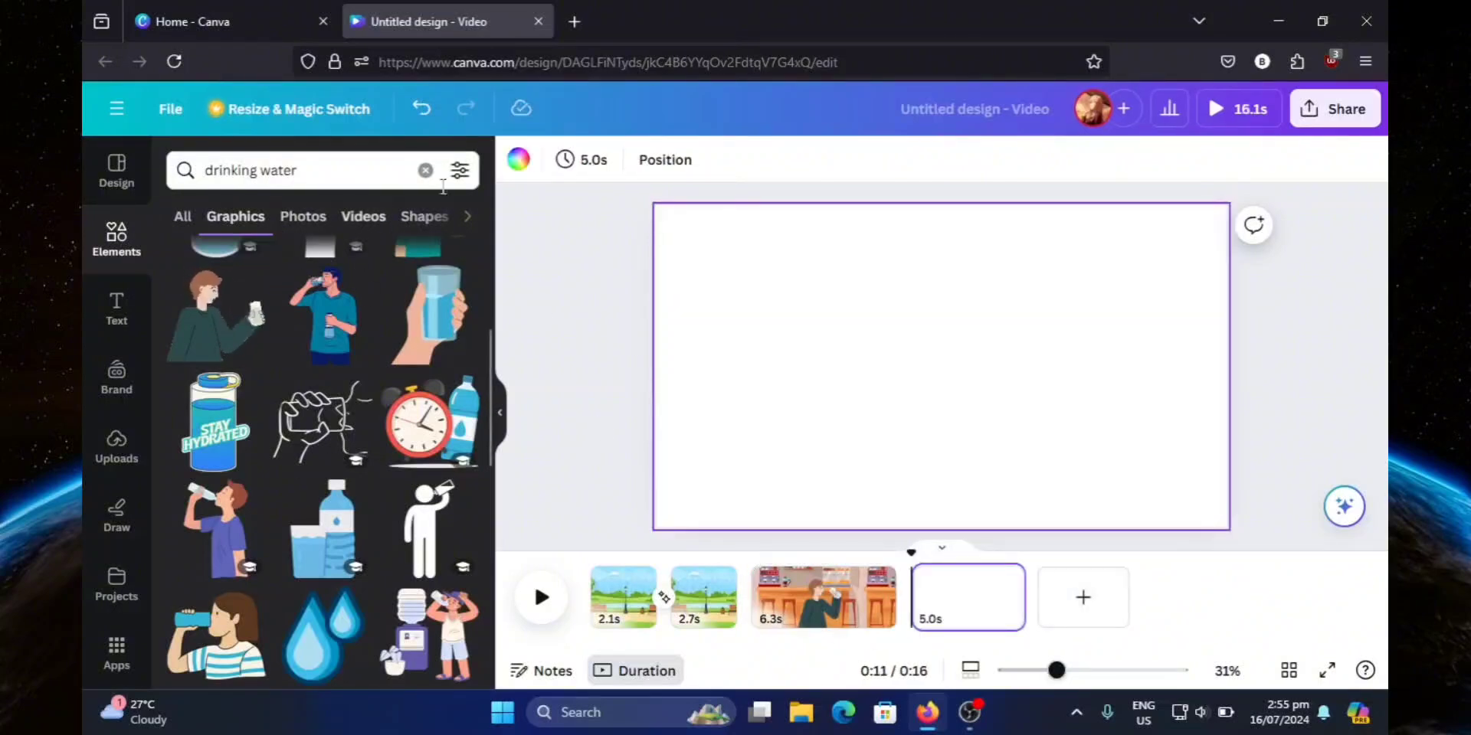
left_click(426, 171)
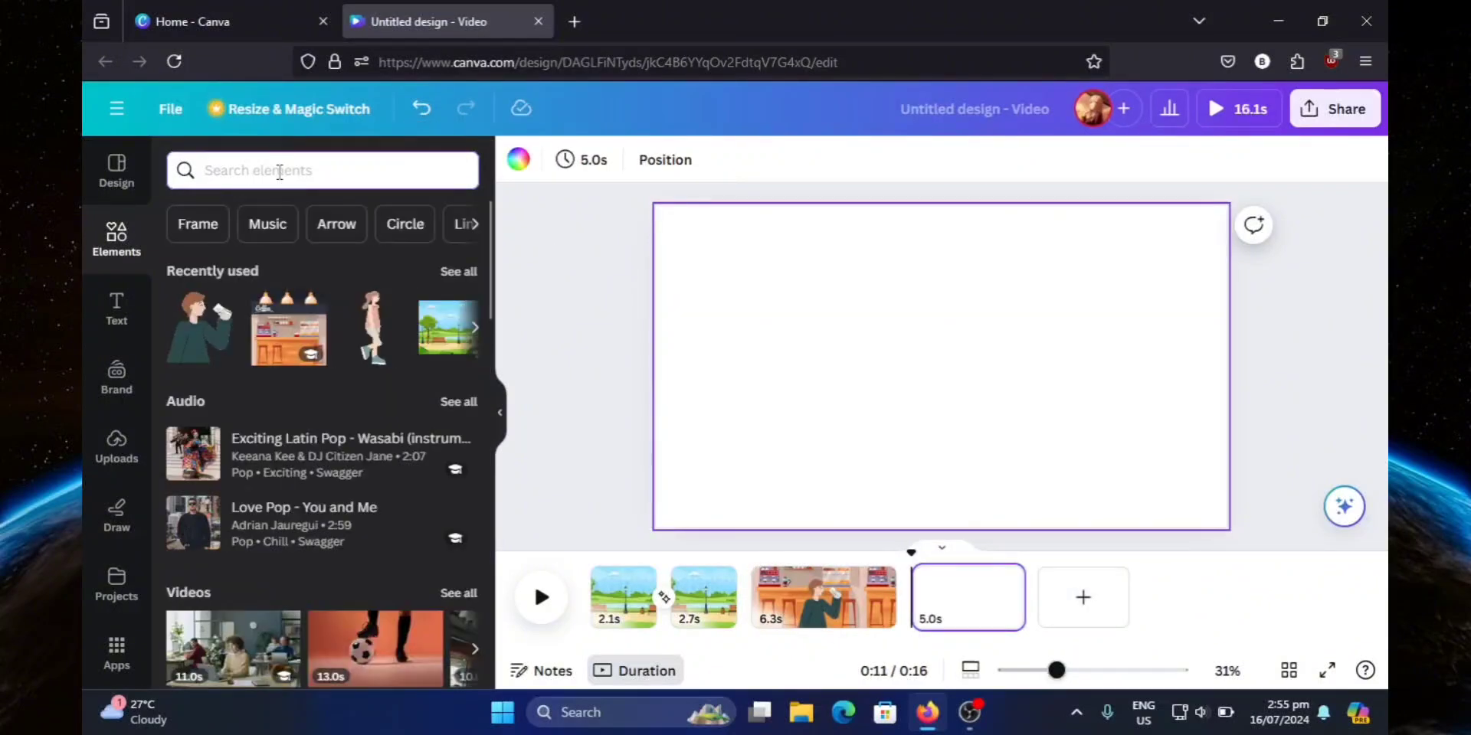